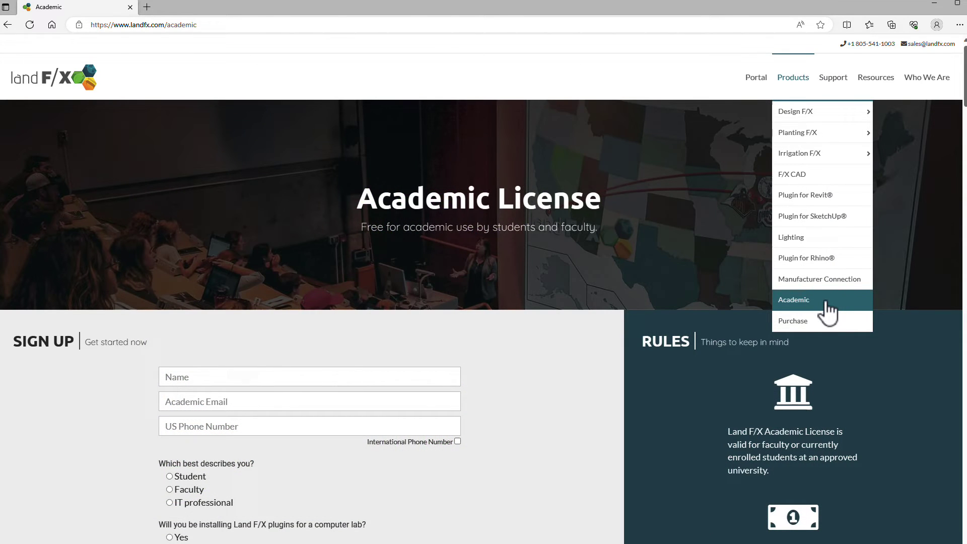
- Fill in the academic sign-up form as a Student and submit it
{"action": "left_click", "coordinate": [268, 375]}
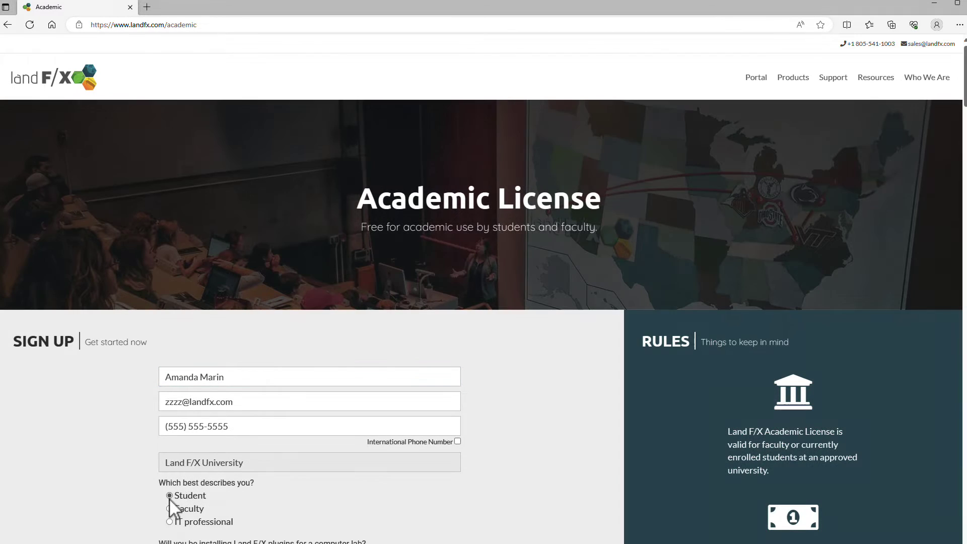
{"action": "left_click", "coordinate": [170, 496]}
{"action": "scroll", "coordinate": [258, 493], "scroll_direction": "down", "scroll_amount": 3}
{"action": "scroll", "coordinate": [361, 495], "scroll_direction": "down", "scroll_amount": 1}
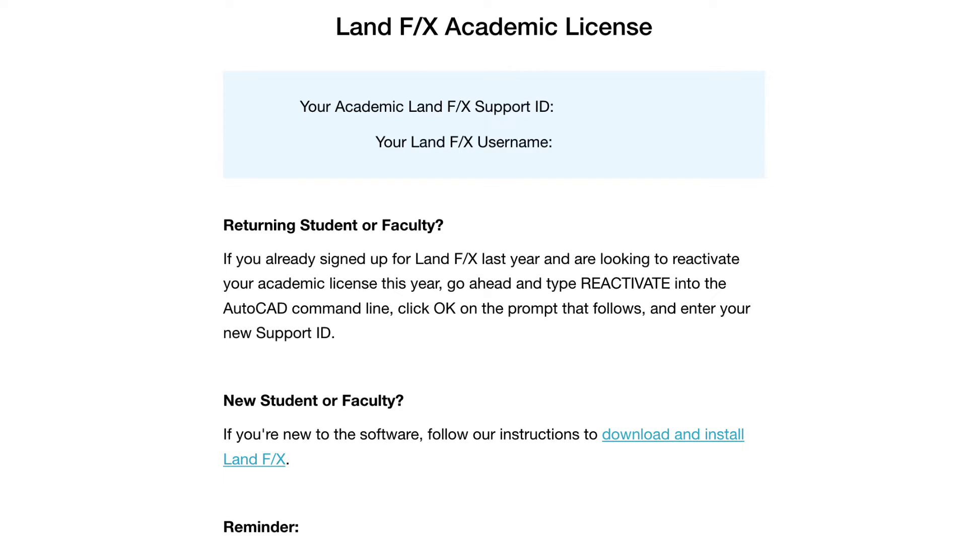
{"action": "scroll", "coordinate": [493, 272], "scroll_direction": "down", "scroll_amount": 5}
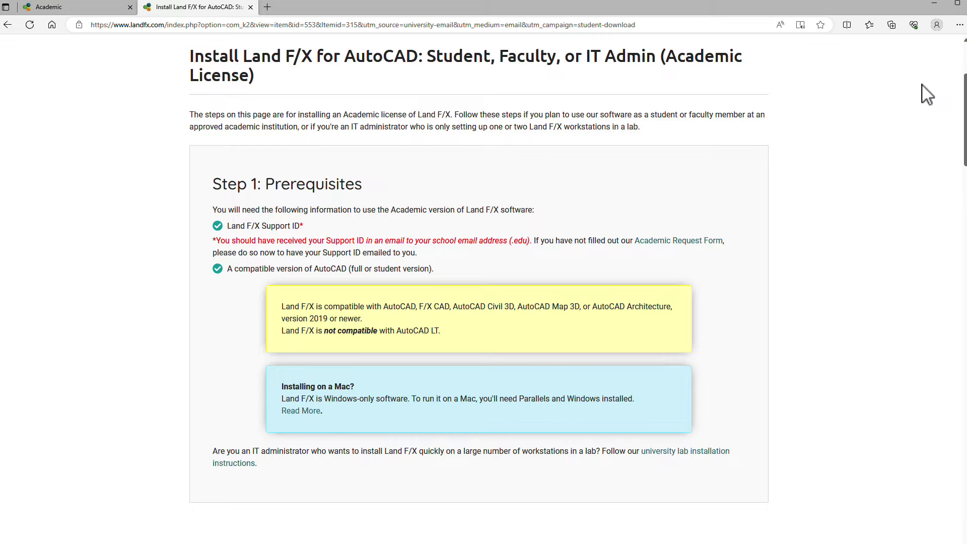
{"action": "scroll", "coordinate": [926, 95], "scroll_direction": "down", "scroll_amount": 1}
{"action": "scroll", "coordinate": [927, 94], "scroll_direction": "down", "scroll_amount": 5}
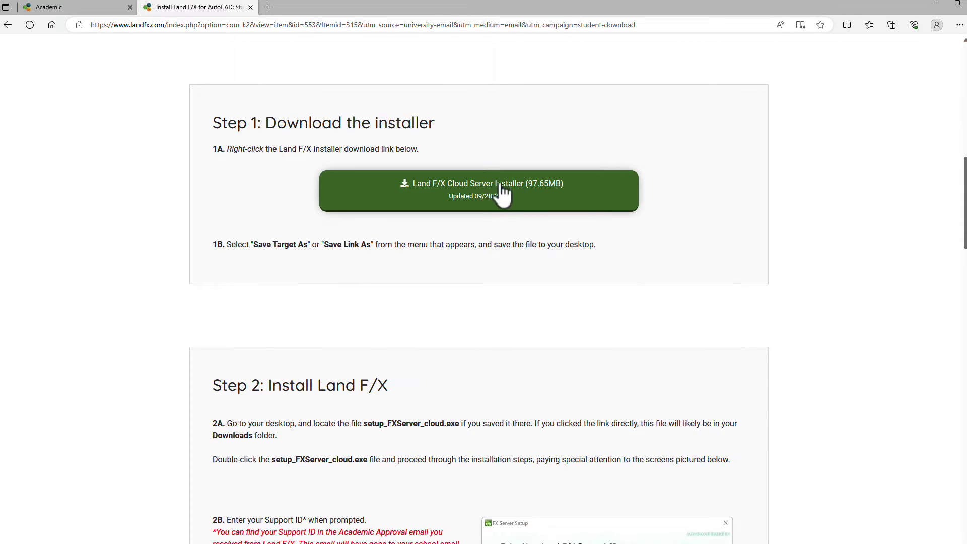
- Bring up save options for the Cloud Server installer download link
{"action": "right_click", "coordinate": [467, 188]}
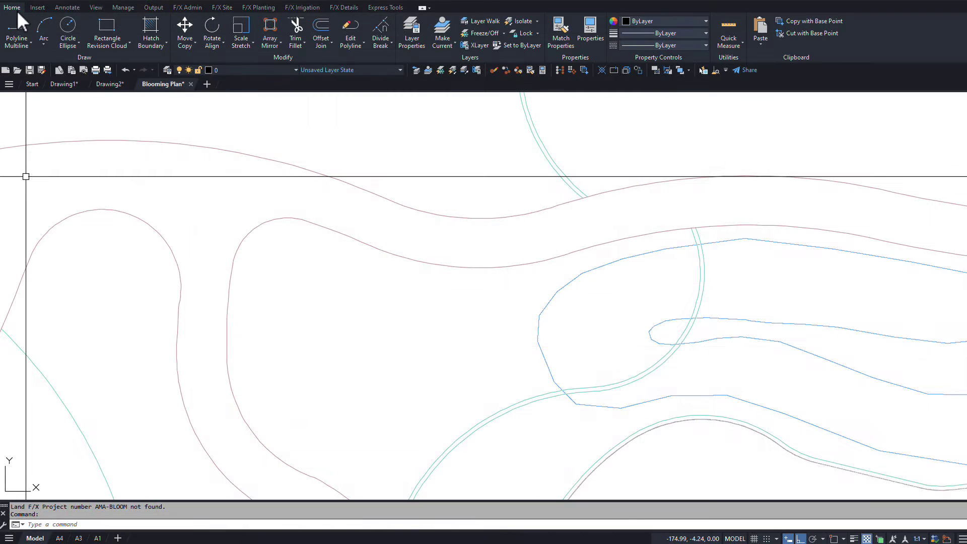
- Browse the F/X ribbon tabs, then launch Project List from F/X Admin
{"action": "left_click", "coordinate": [188, 9]}
{"action": "left_click", "coordinate": [224, 9]}
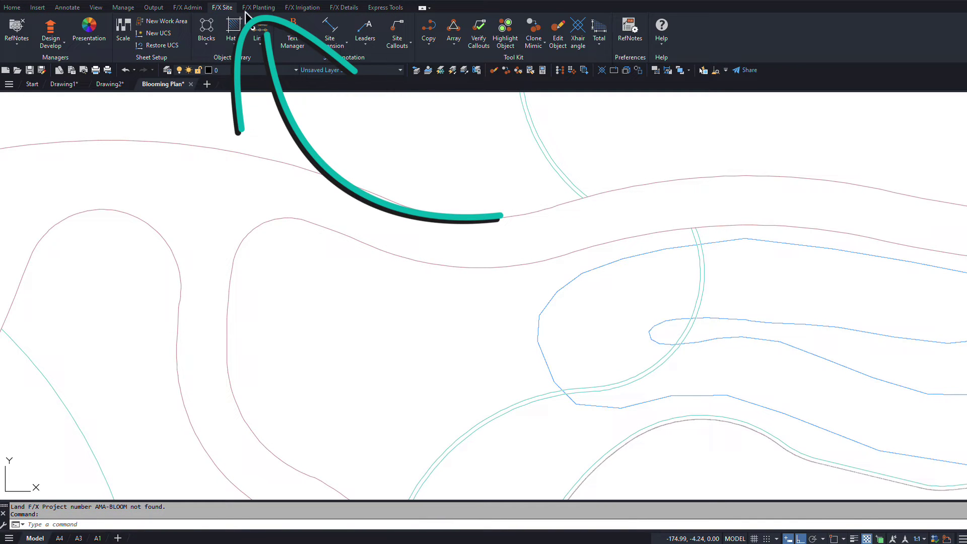
{"action": "left_click", "coordinate": [258, 9]}
{"action": "left_click", "coordinate": [304, 8]}
{"action": "left_click", "coordinate": [354, 9]}
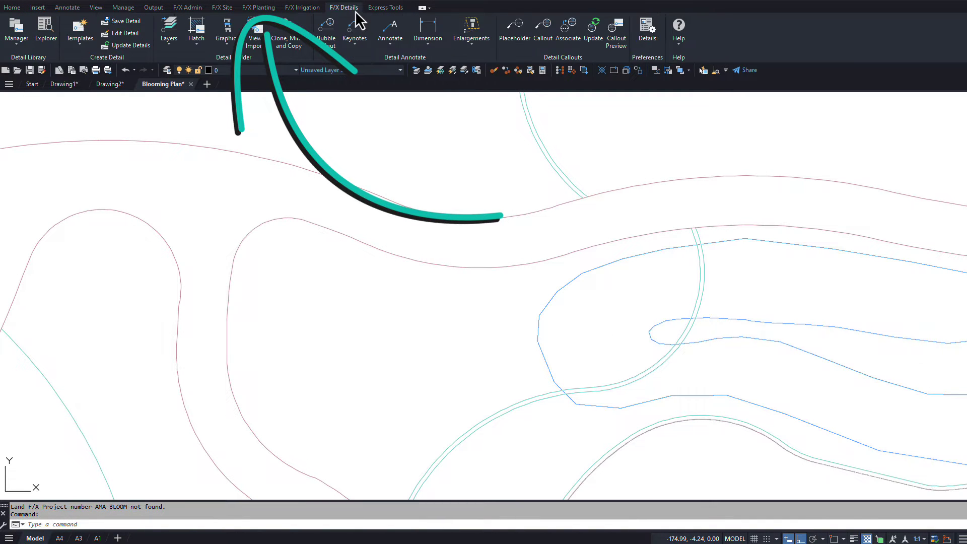
{"action": "left_click", "coordinate": [187, 9]}
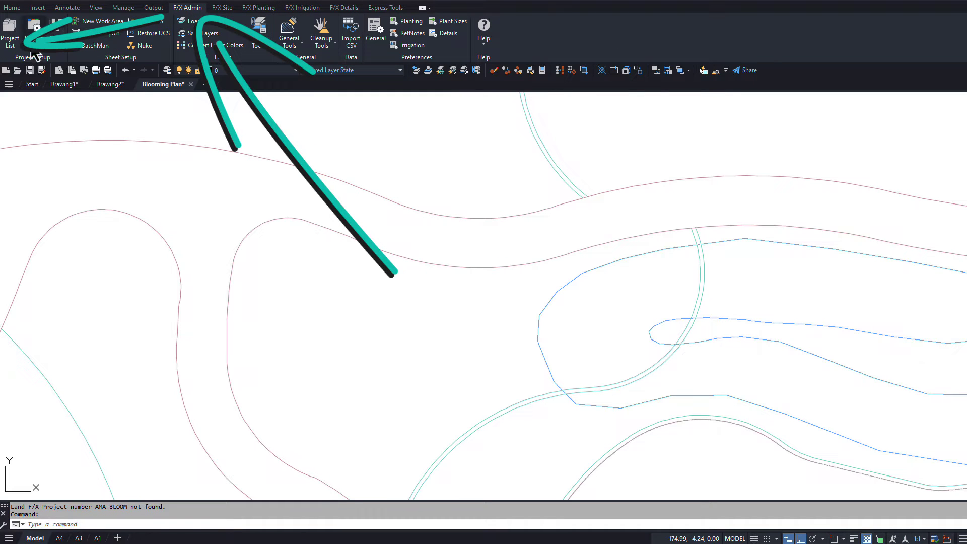
{"action": "left_click", "coordinate": [12, 40]}
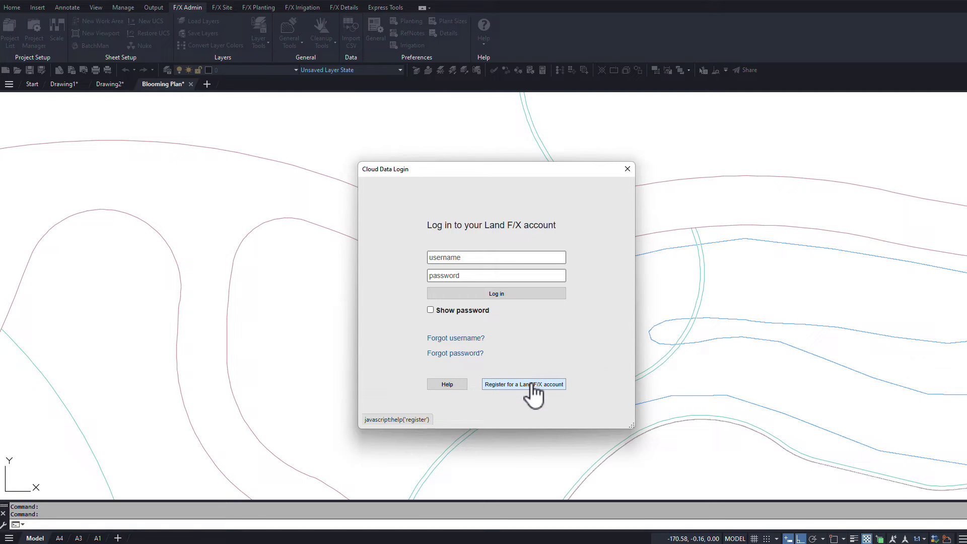
- Log in and create project ADM-001 'LARC 101 Project 1' with the Metric preference set
{"action": "left_click", "coordinate": [533, 389]}
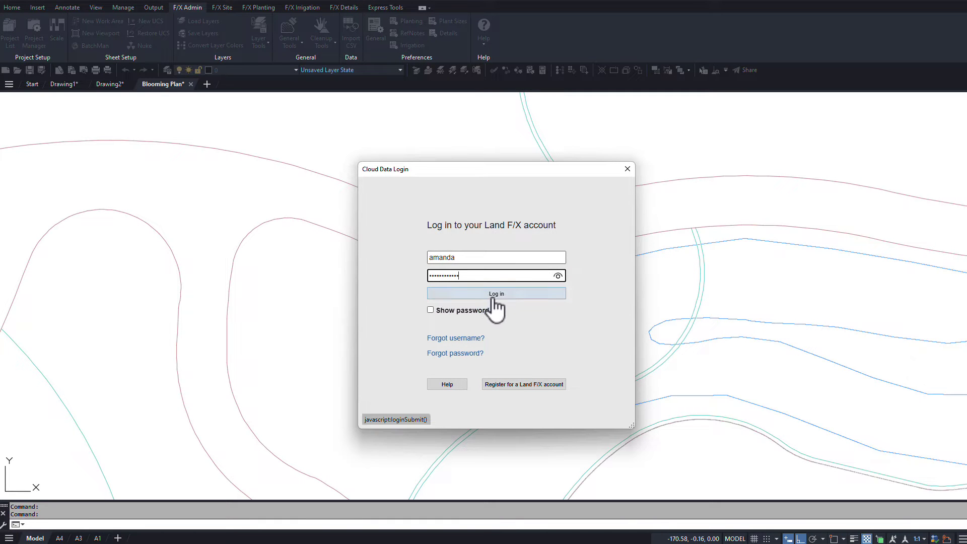
{"action": "left_click", "coordinate": [496, 296]}
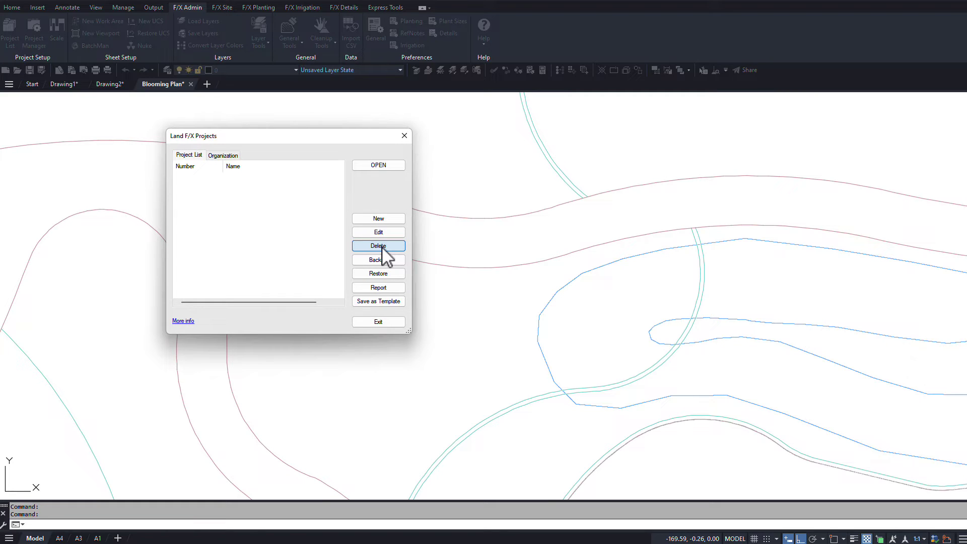
{"action": "left_click", "coordinate": [387, 220]}
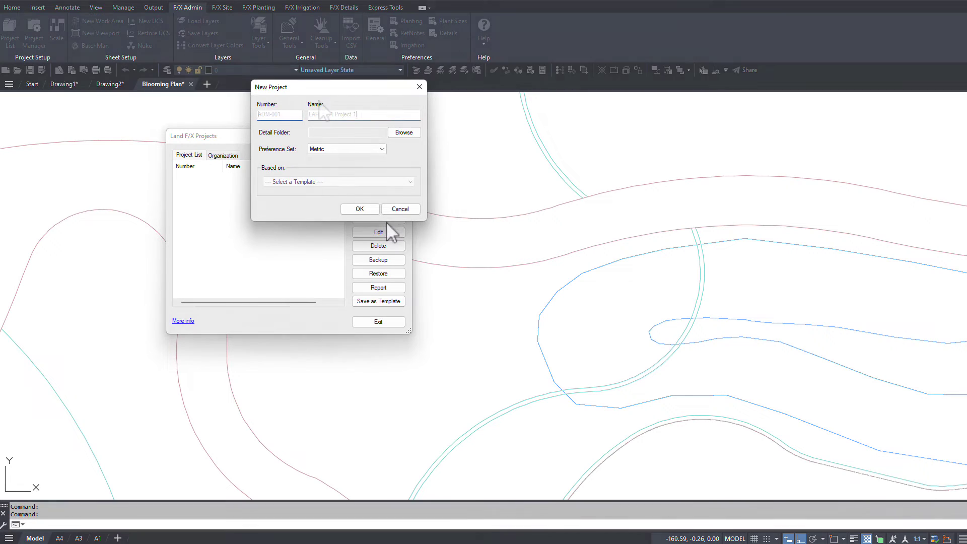
{"action": "left_click", "coordinate": [349, 152]}
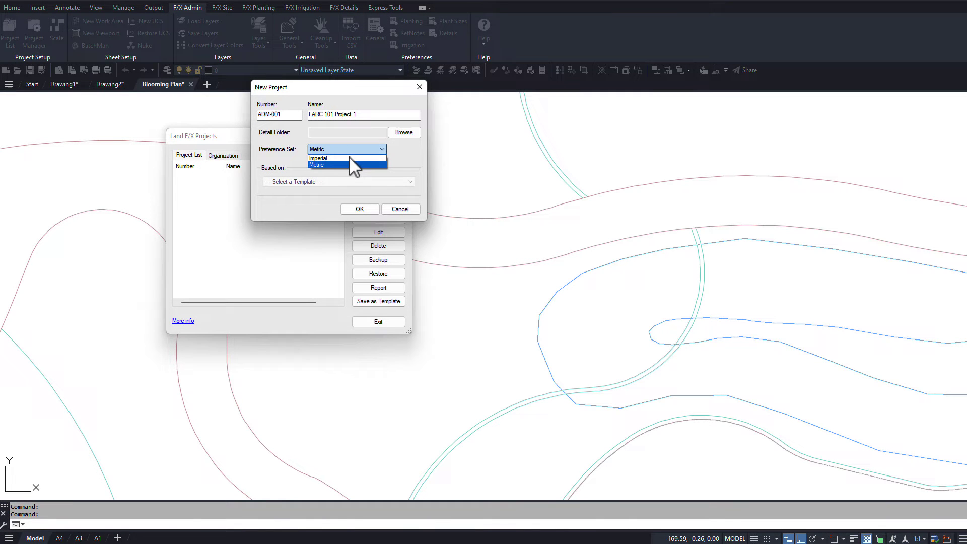
{"action": "left_click", "coordinate": [351, 159]}
{"action": "left_click", "coordinate": [349, 152]}
{"action": "left_click", "coordinate": [346, 162]}
{"action": "left_click", "coordinate": [359, 209]}
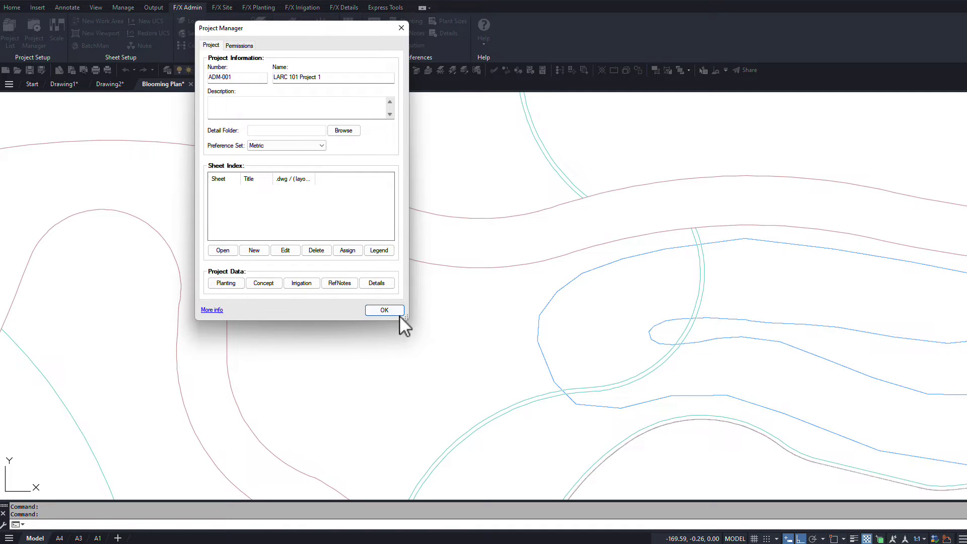
{"action": "left_click", "coordinate": [398, 310]}
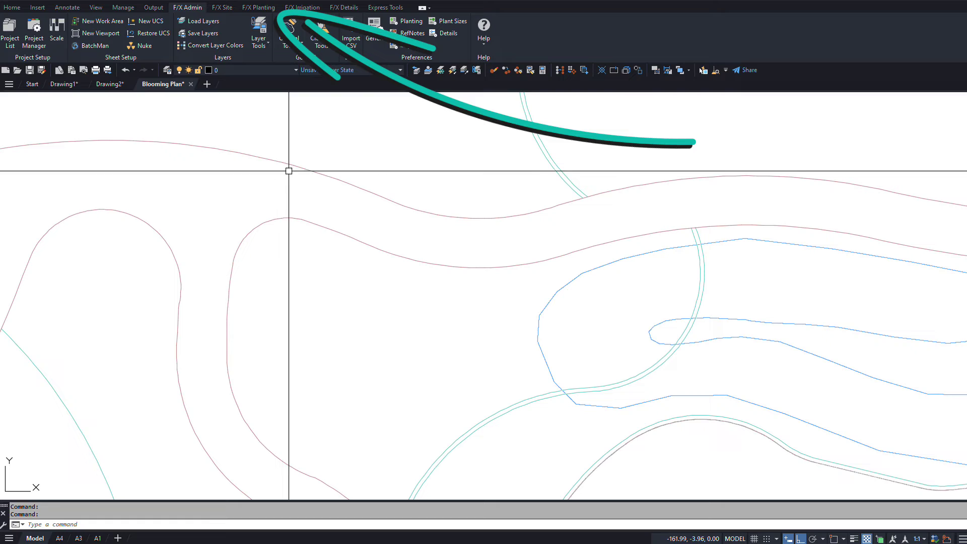
- Open Plant Manager from F/X Planting, check its Help menu, and get F1 help on Highlight
{"action": "left_click", "coordinate": [260, 11]}
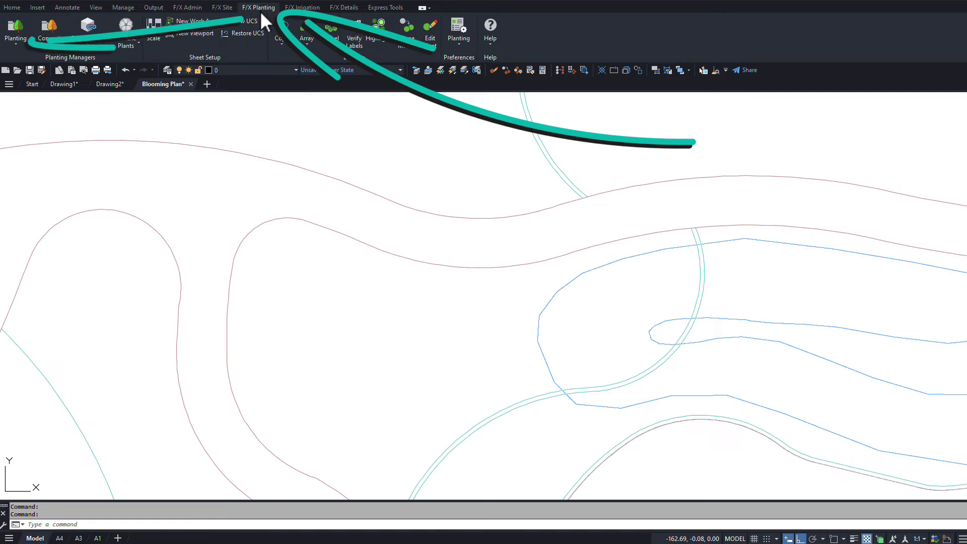
{"action": "left_click", "coordinate": [17, 32]}
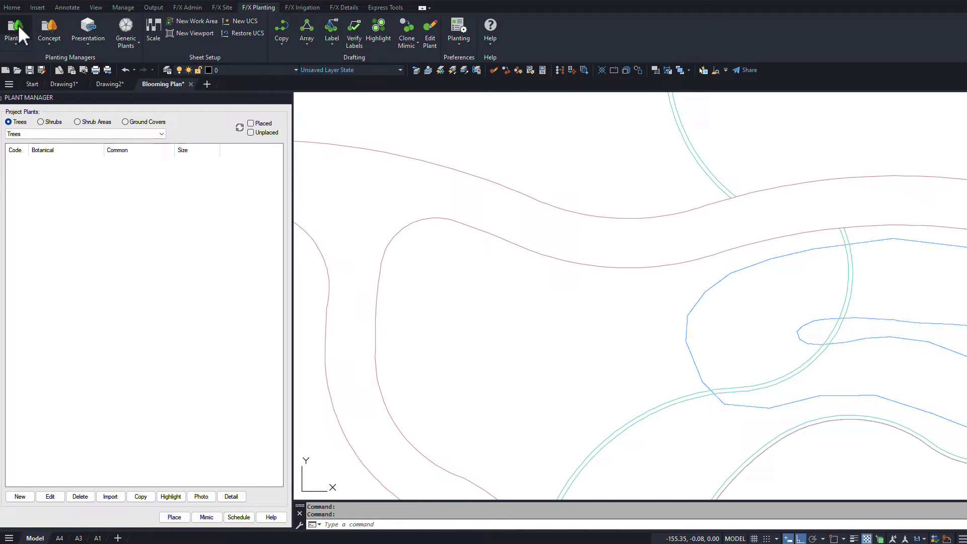
{"action": "left_click", "coordinate": [492, 38]}
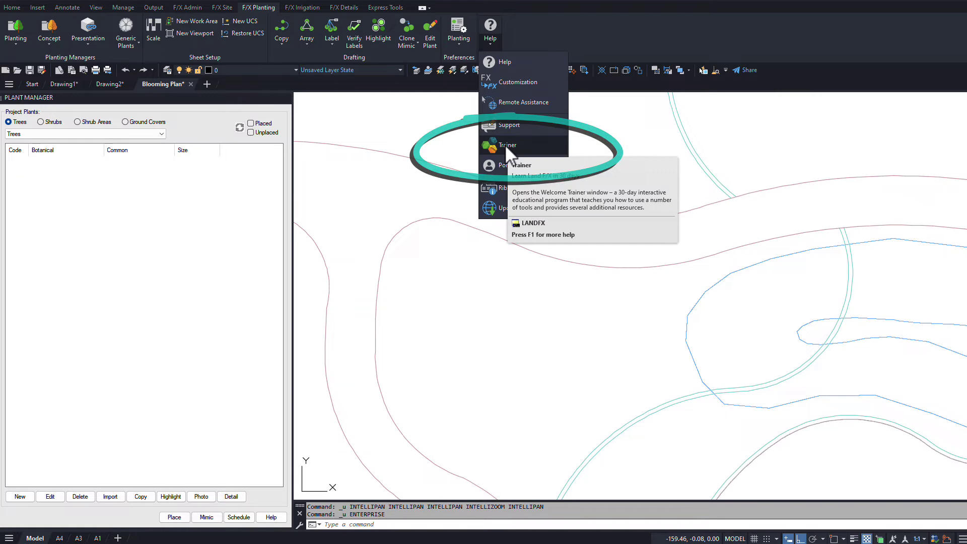
{"action": "left_click", "coordinate": [489, 40]}
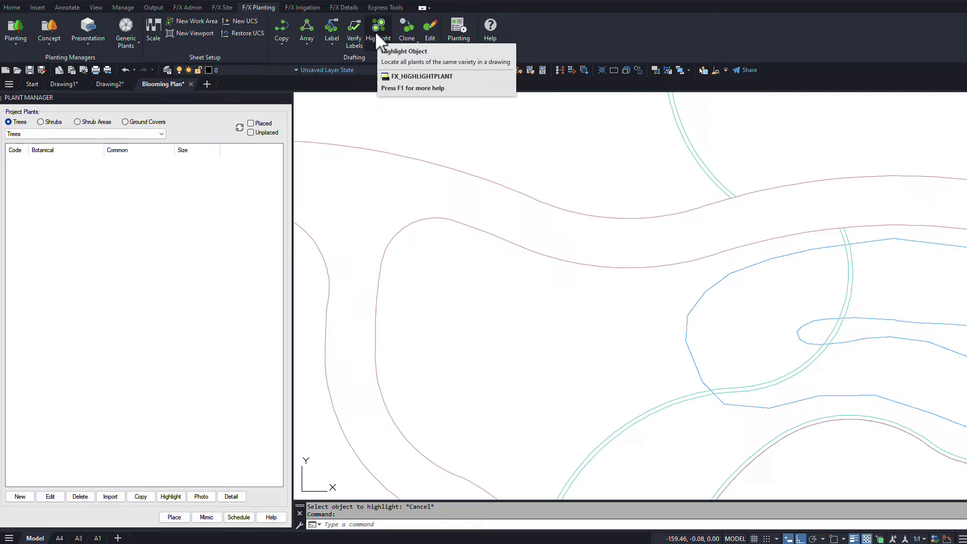
{"action": "mouse_move", "coordinate": [378, 32]}
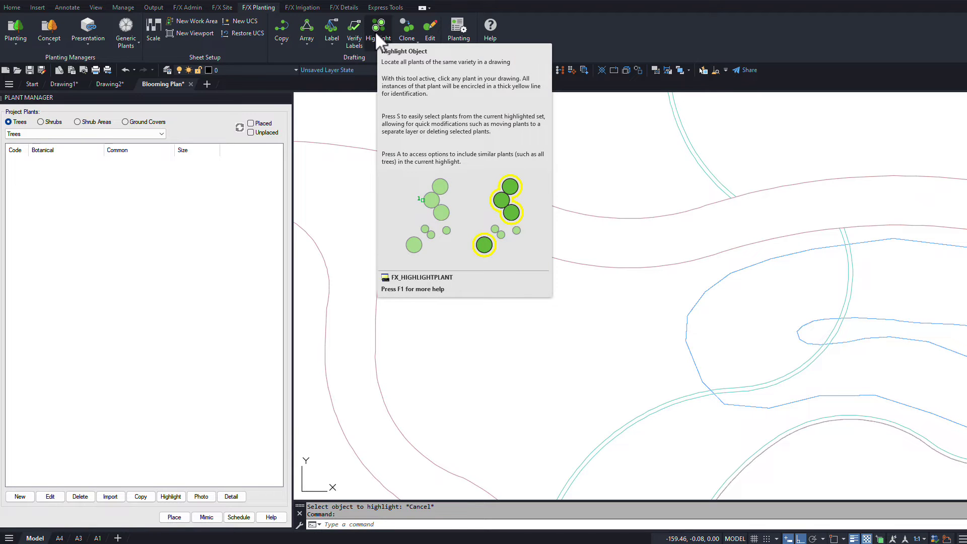
{"action": "key", "text": "F1"}
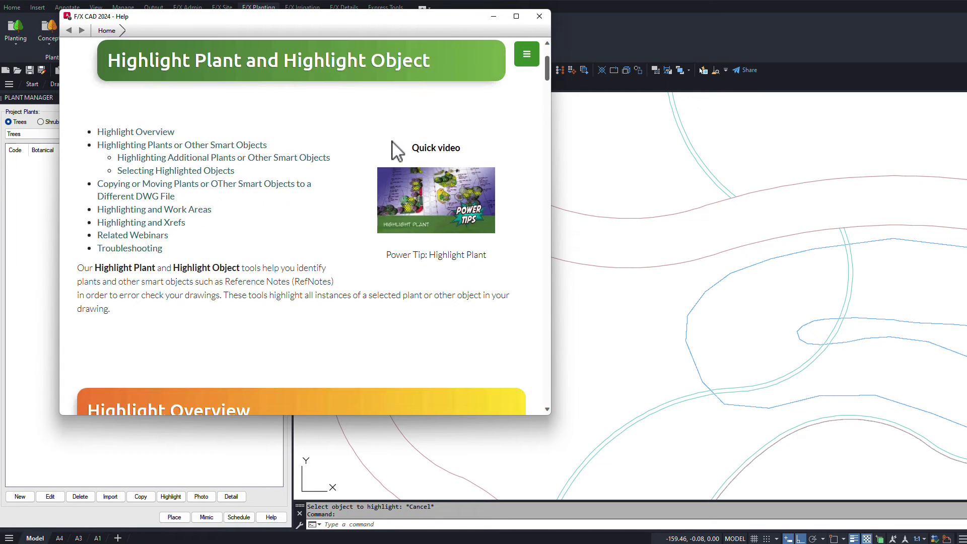
- View the Highlight Plant power tip video, then close the browser and F/X CAD Help
{"action": "left_click", "coordinate": [423, 255]}
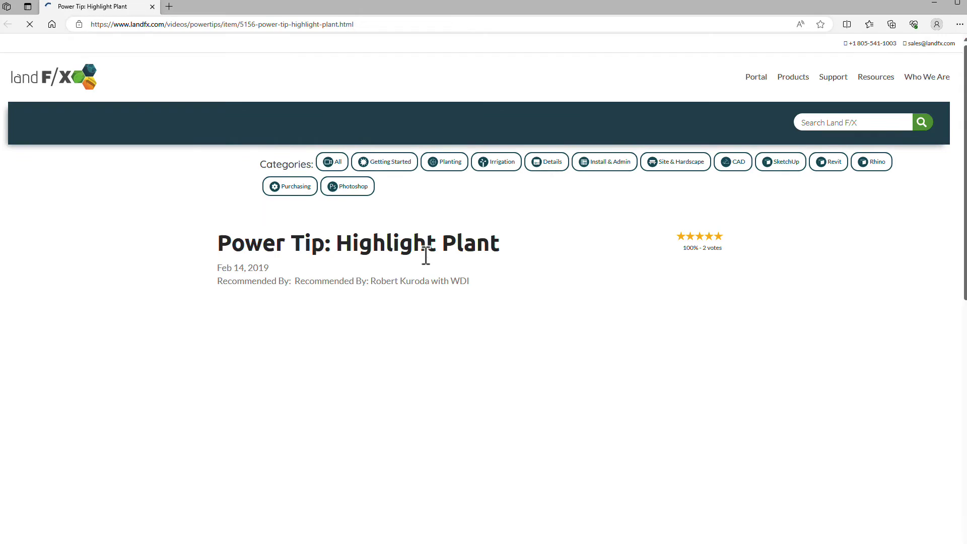
{"action": "scroll", "coordinate": [425, 255], "scroll_direction": "down", "scroll_amount": 2}
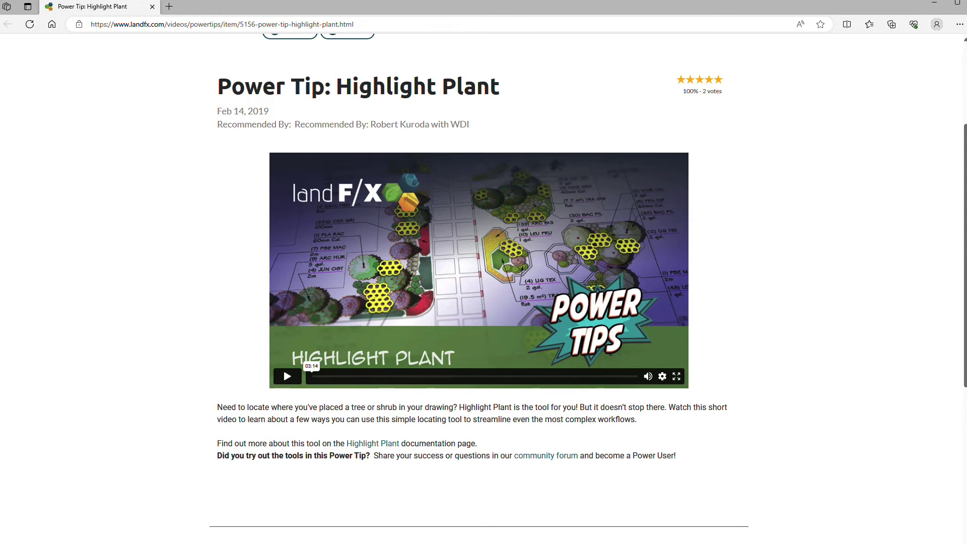
{"action": "left_click", "coordinate": [958, 6]}
{"action": "left_click", "coordinate": [539, 16]}
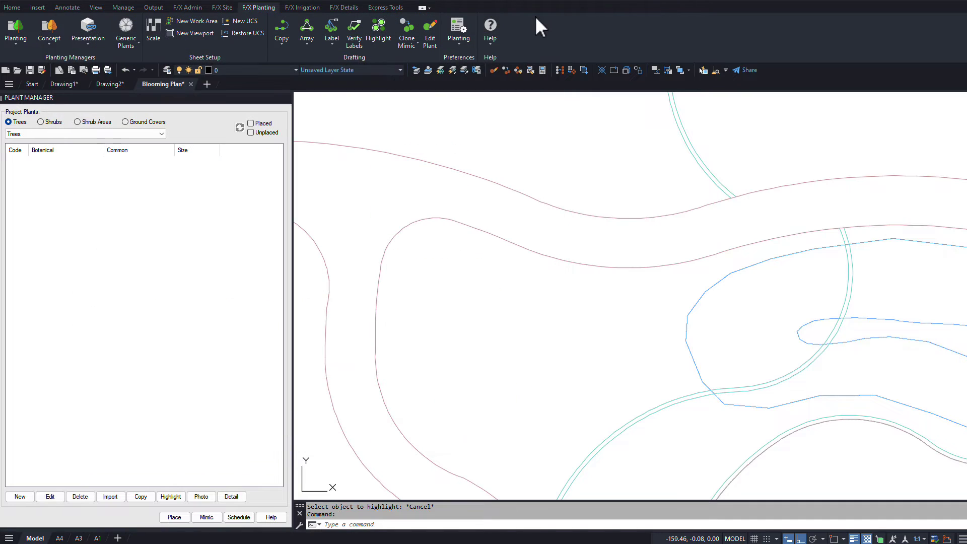
- Bring up the Land F/X online learning resources and documentation topics
{"action": "left_click", "coordinate": [494, 45]}
{"action": "left_click", "coordinate": [506, 66]}
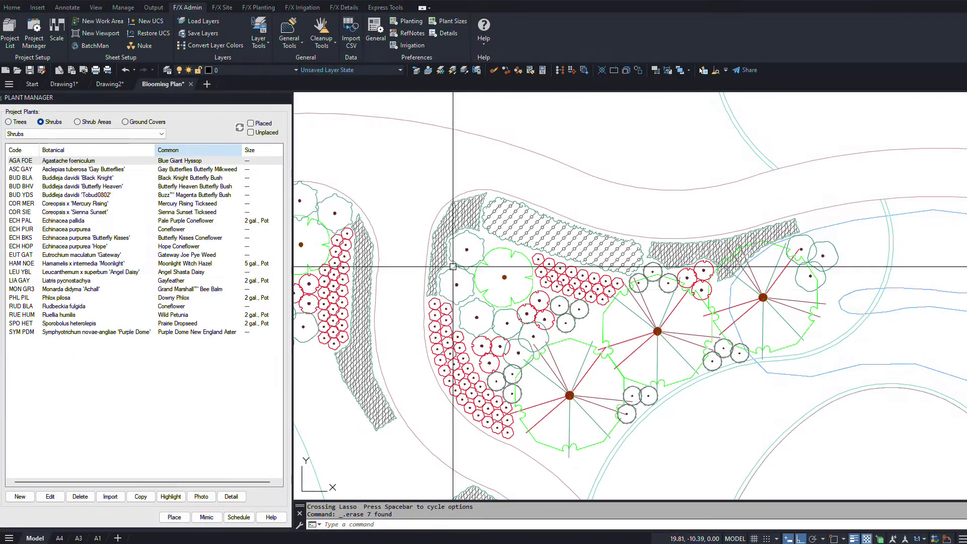
- Search the plant database for 'tickseed' and show the Coreopsis / Tickseed varieties
{"action": "left_click", "coordinate": [18, 497]}
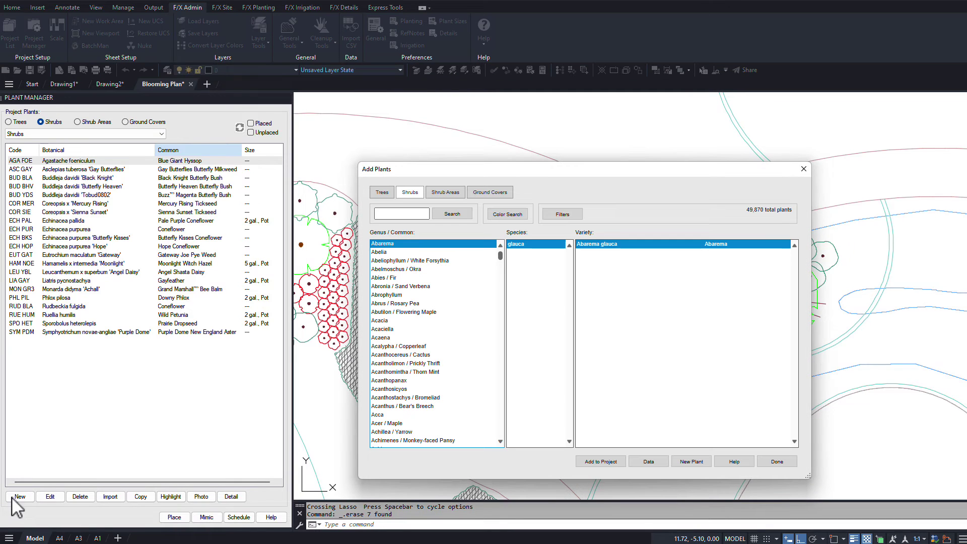
{"action": "left_click", "coordinate": [409, 214]}
{"action": "type", "text": "tickseed"}
{"action": "key", "text": "Return"}
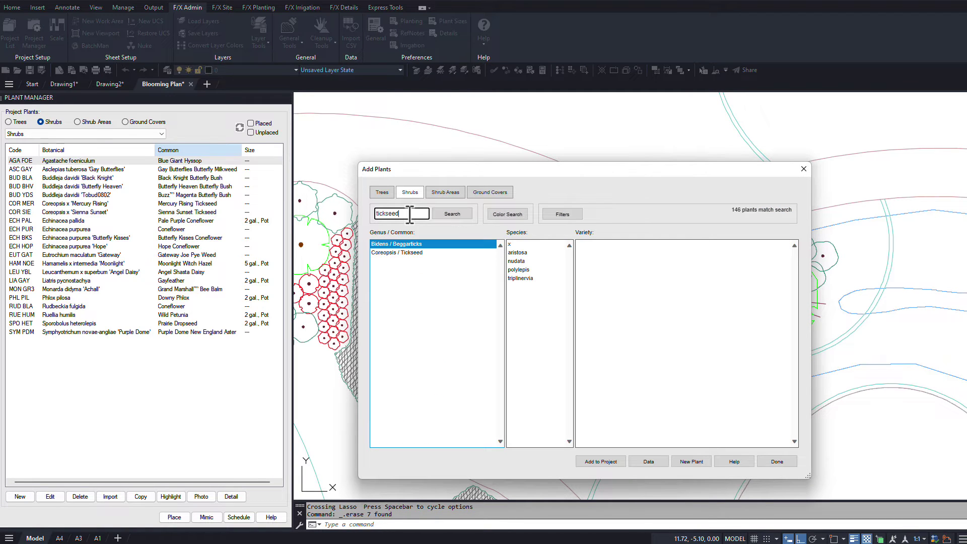
{"action": "left_click", "coordinate": [399, 252]}
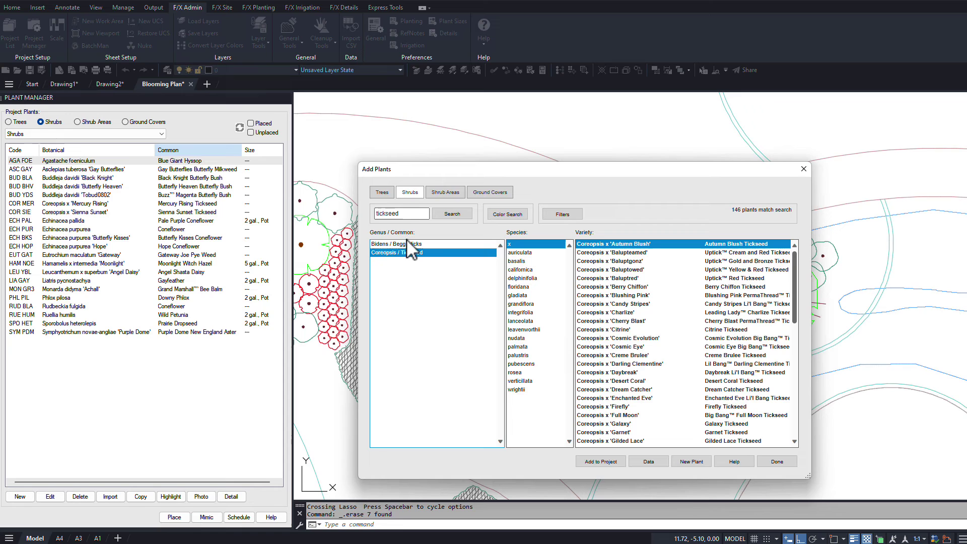
- Clear the search, view the water use filters, then cancel and close Add Plants
{"action": "left_click_drag", "start_coordinate": [423, 214], "coordinate": [371, 212]}
{"action": "key", "text": "BackSpace"}
{"action": "key", "text": "Return"}
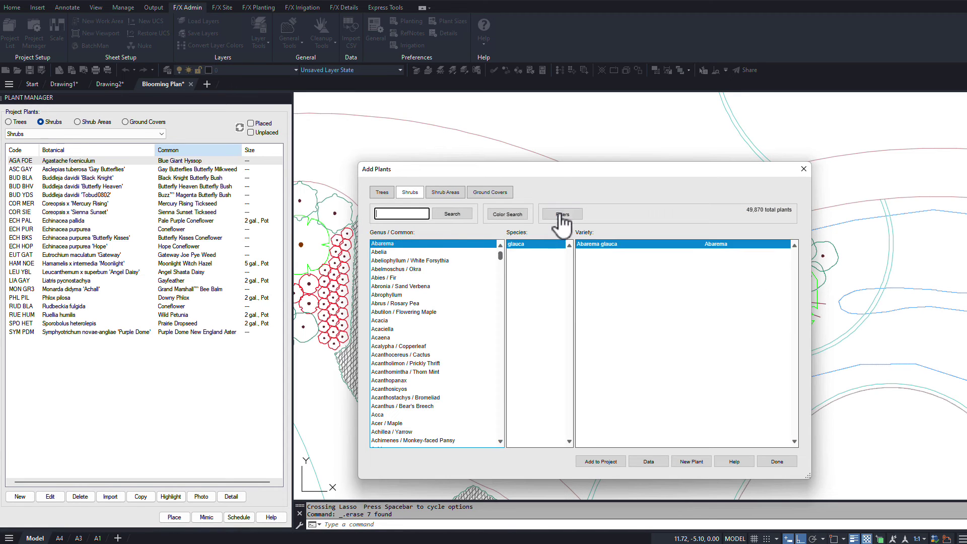
{"action": "left_click", "coordinate": [560, 213]}
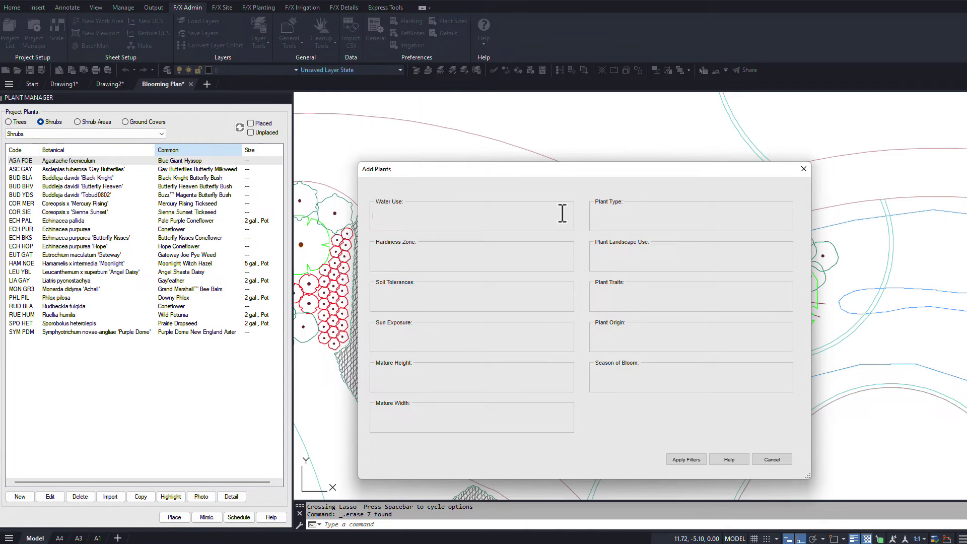
{"action": "left_click", "coordinate": [562, 214]}
{"action": "left_click", "coordinate": [779, 460]}
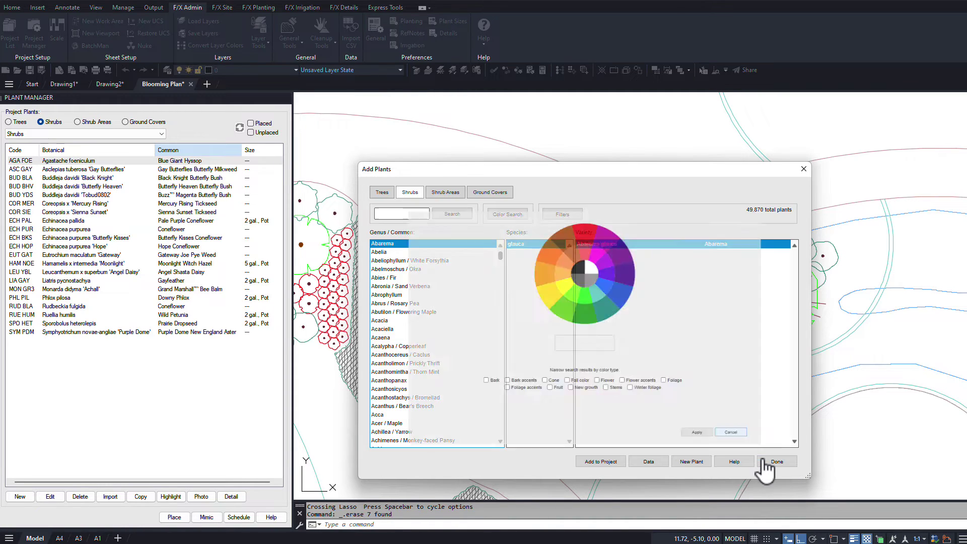
{"action": "left_click", "coordinate": [777, 464]}
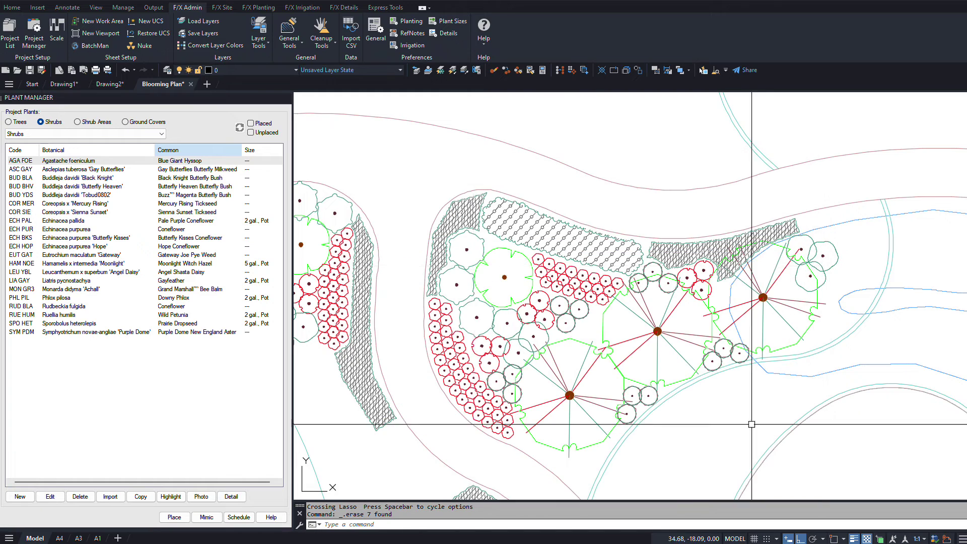
- Edit Mercury Rising Tickseed to a Pot container, cost 12 and 0.3 symbol width
{"action": "left_click", "coordinate": [95, 205]}
{"action": "left_click", "coordinate": [51, 498]}
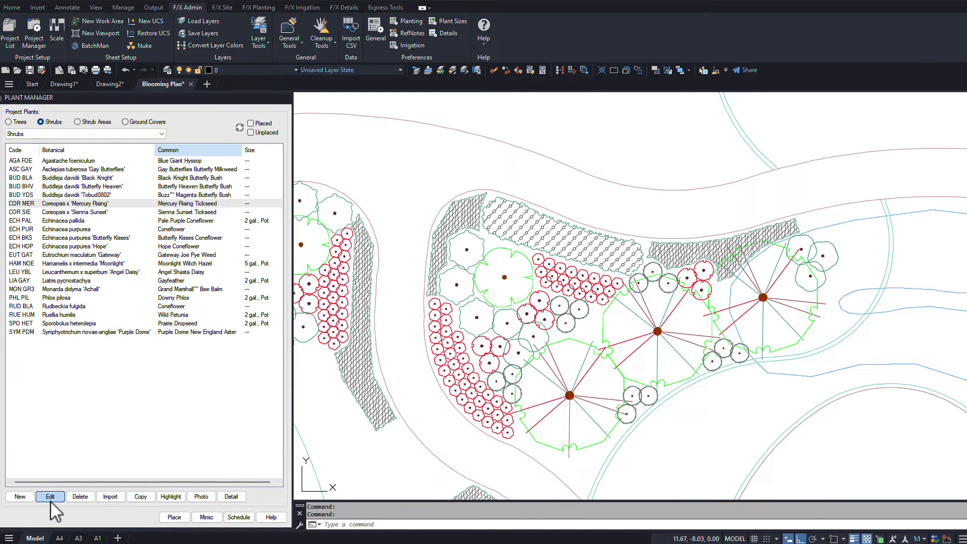
{"action": "left_click", "coordinate": [227, 200]}
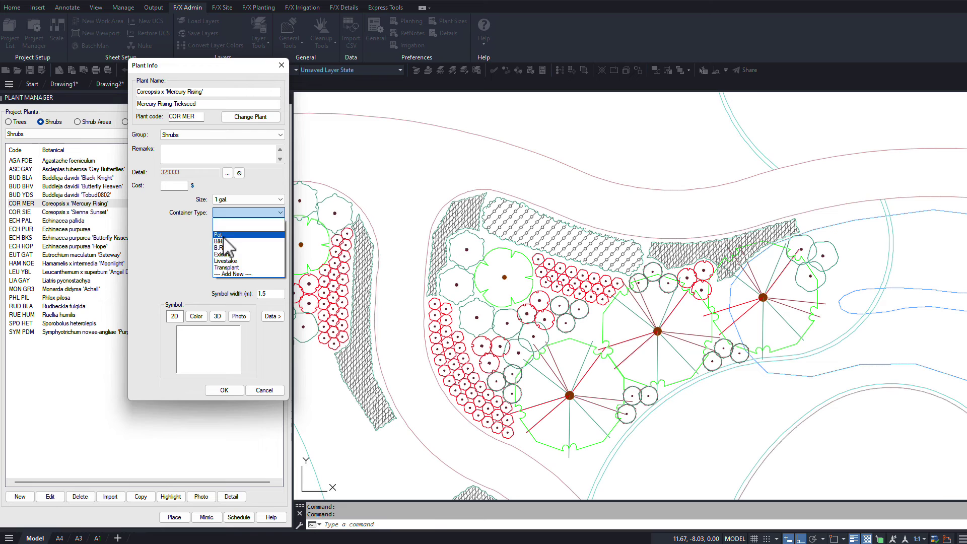
{"action": "left_click", "coordinate": [227, 227]}
{"action": "left_click", "coordinate": [177, 185]}
{"action": "double_click", "coordinate": [257, 293]}
{"action": "type", "text": "0.3"}
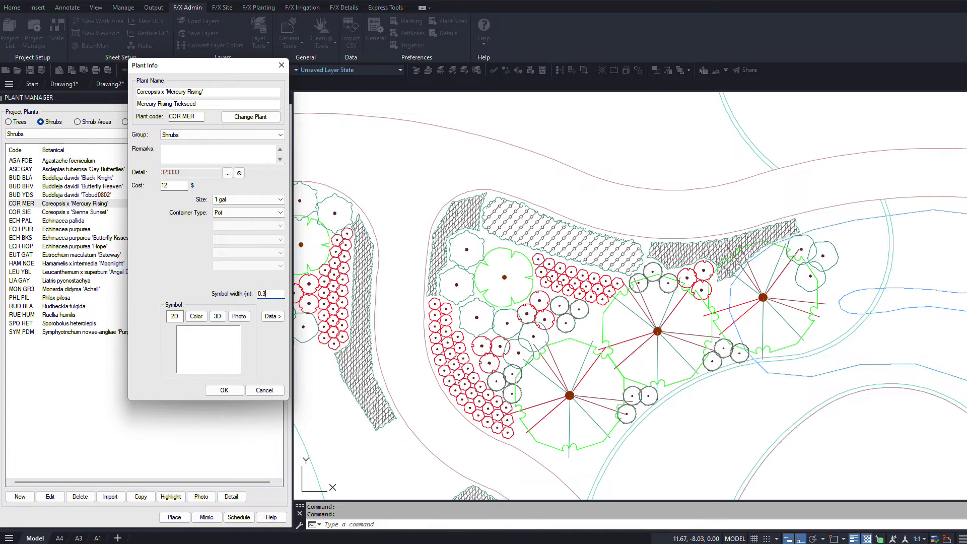
{"action": "left_click", "coordinate": [214, 366]}
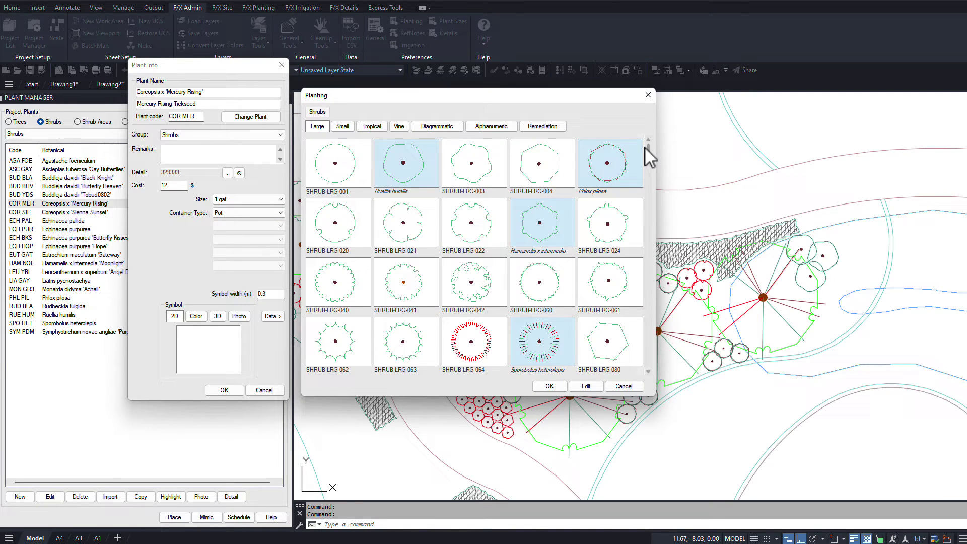
- Assign the SHRUB-SML-102 small shrub plan symbol and a coloured rendered symbol
{"action": "left_click_drag", "start_coordinate": [644, 147], "coordinate": [644, 189]}
{"action": "left_click", "coordinate": [343, 128]}
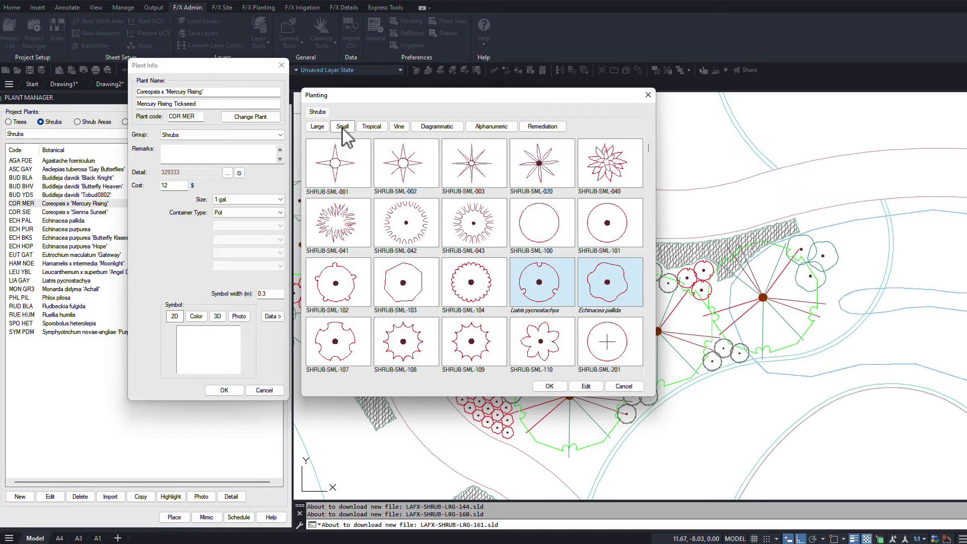
{"action": "left_click", "coordinate": [336, 286]}
{"action": "left_click", "coordinate": [548, 387]}
{"action": "left_click", "coordinate": [196, 316]}
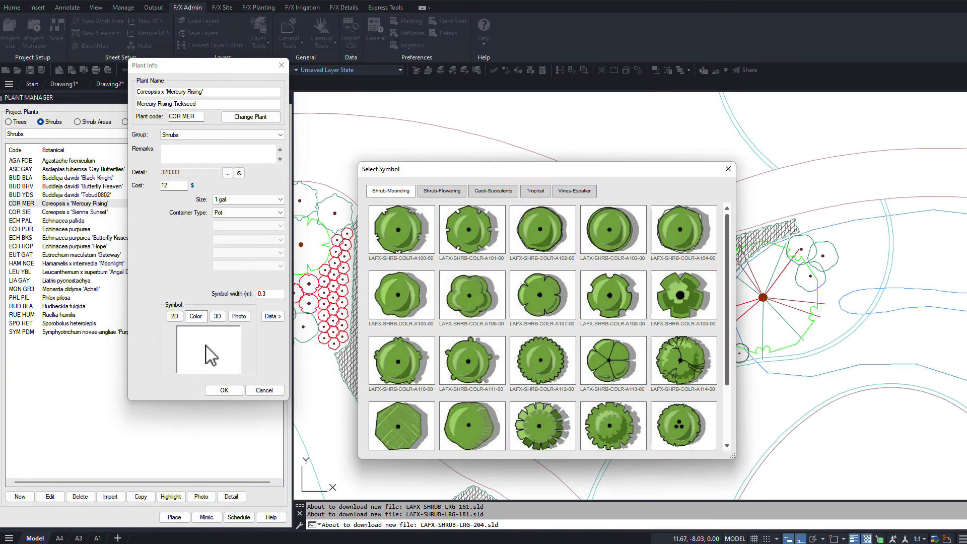
{"action": "left_click", "coordinate": [500, 341]}
{"action": "left_click", "coordinate": [624, 349]}
- Use an enlarged flower photo as the plant image and save Mercury Rising's details
{"action": "left_click", "coordinate": [238, 315]}
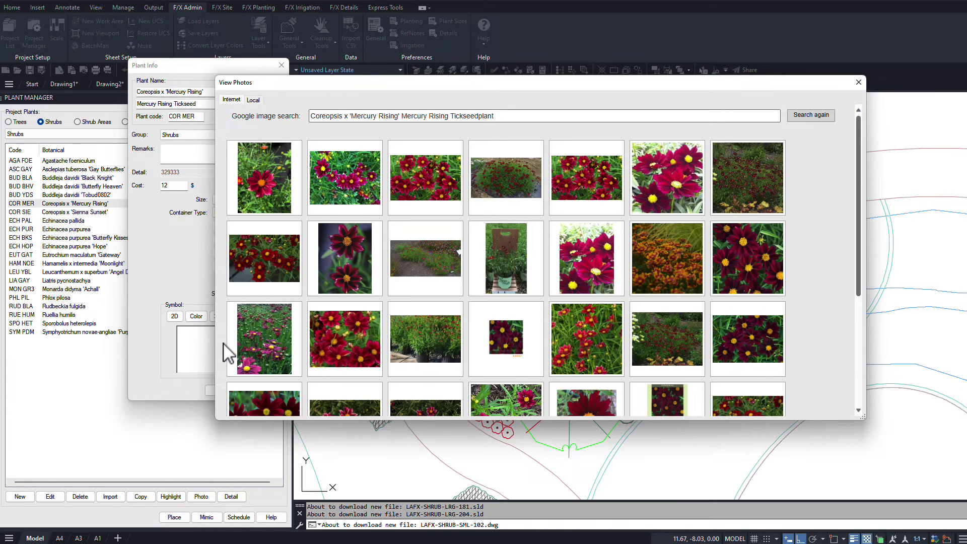
{"action": "left_click", "coordinate": [363, 188]}
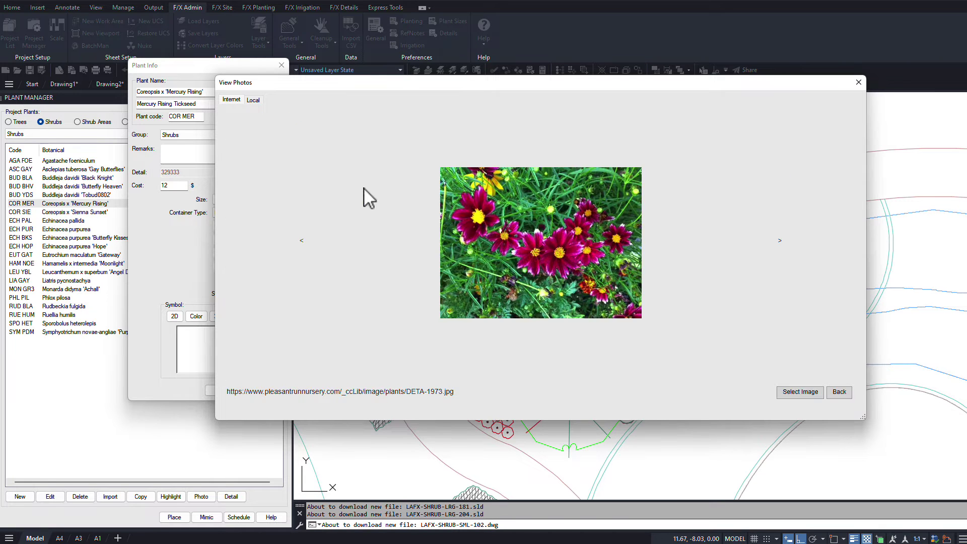
{"action": "left_click", "coordinate": [798, 393]}
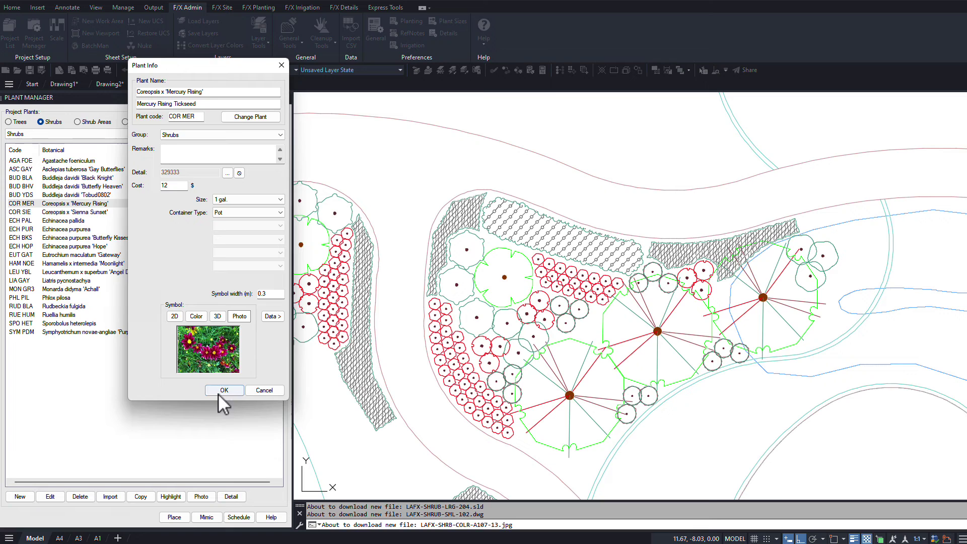
{"action": "left_click", "coordinate": [225, 390]}
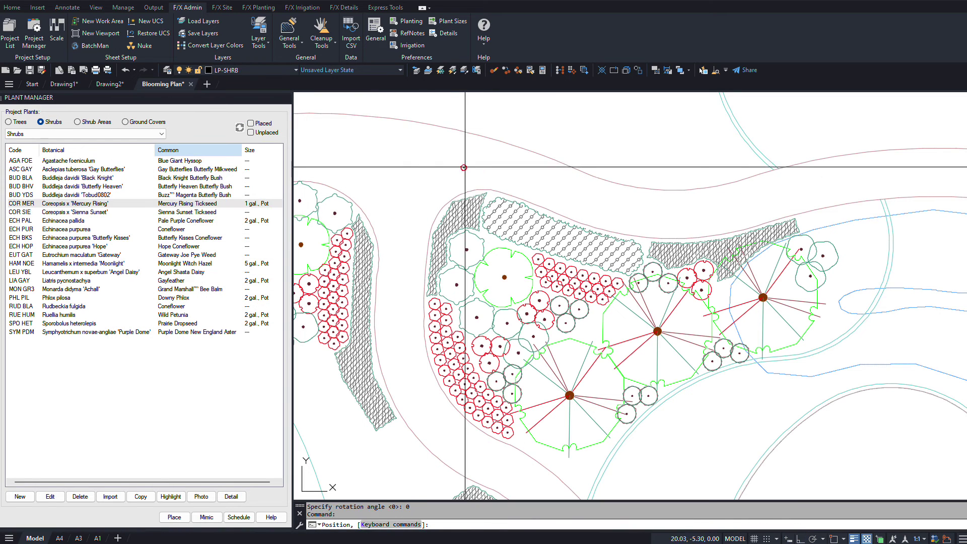
- Line the curving upper bed edge with a row of COR MER Mercury Rising Tickseed plants
{"action": "left_click", "coordinate": [473, 127]}
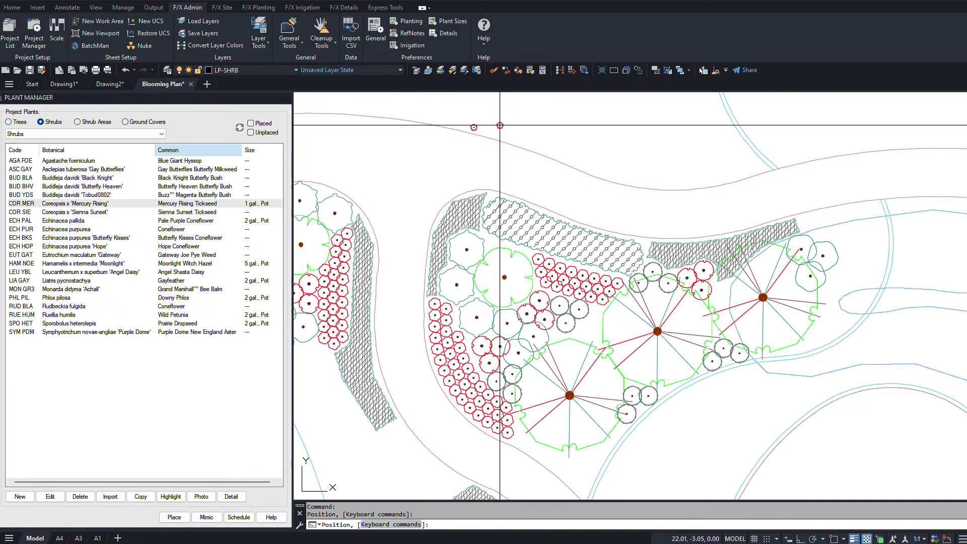
{"action": "key", "text": "Return"}
{"action": "left_click", "coordinate": [505, 192]}
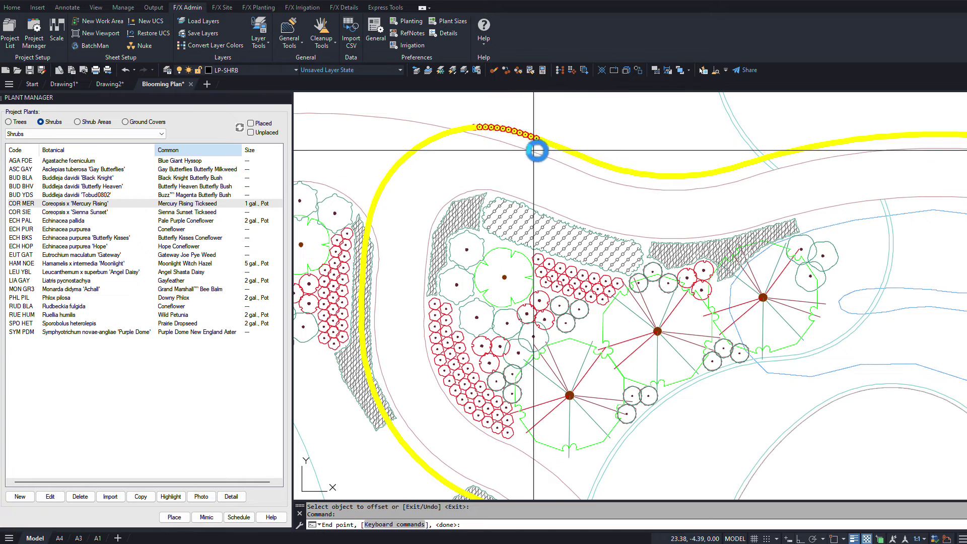
{"action": "left_click", "coordinate": [754, 173]}
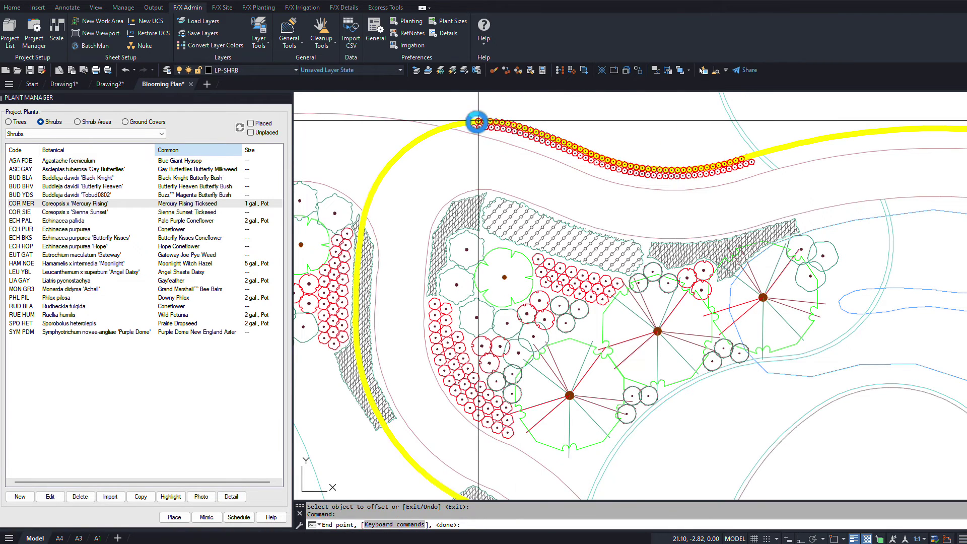
{"action": "key", "text": "Escape"}
- Label the tickseed row with a '98 COR MER 1 gal.' callout and leader
{"action": "left_click", "coordinate": [259, 8]}
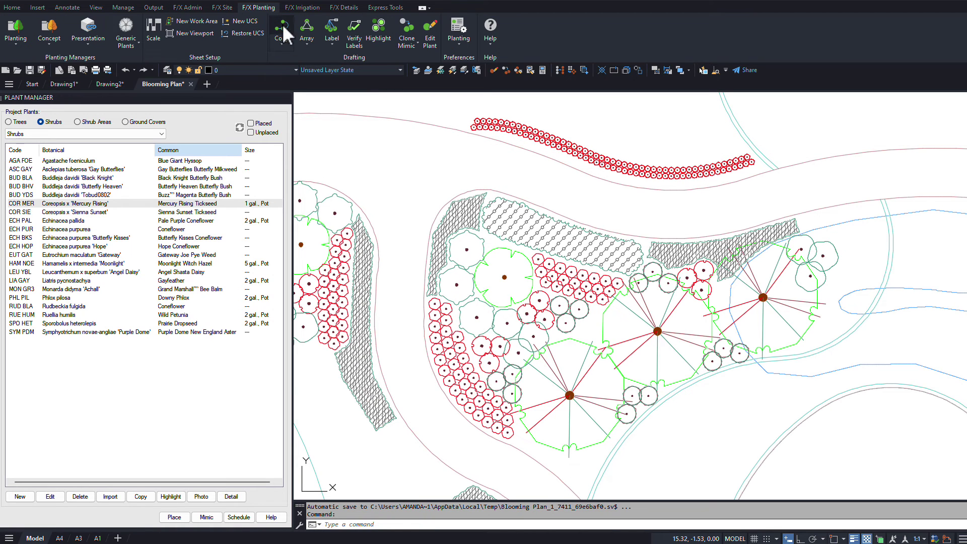
{"action": "left_click", "coordinate": [330, 44]}
{"action": "left_click", "coordinate": [338, 66]}
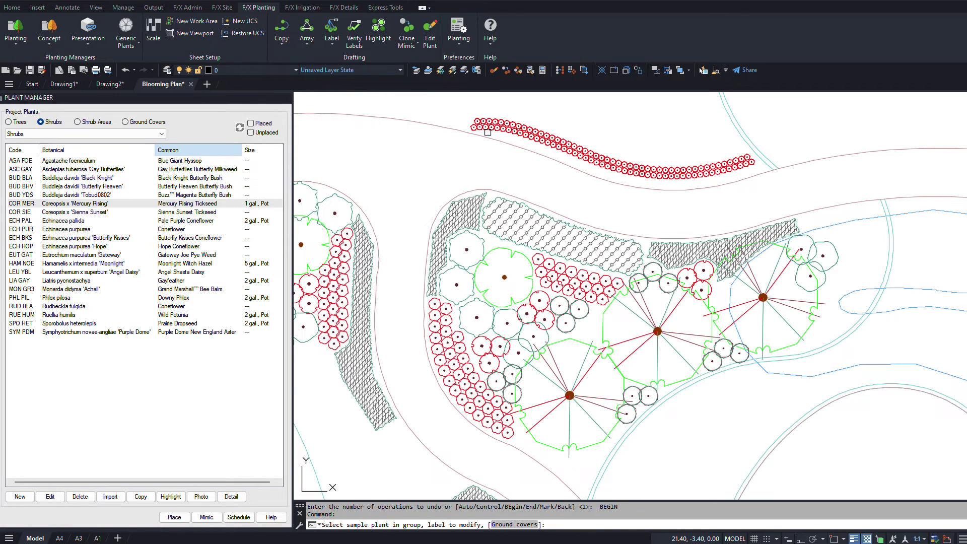
{"action": "left_click", "coordinate": [480, 127]}
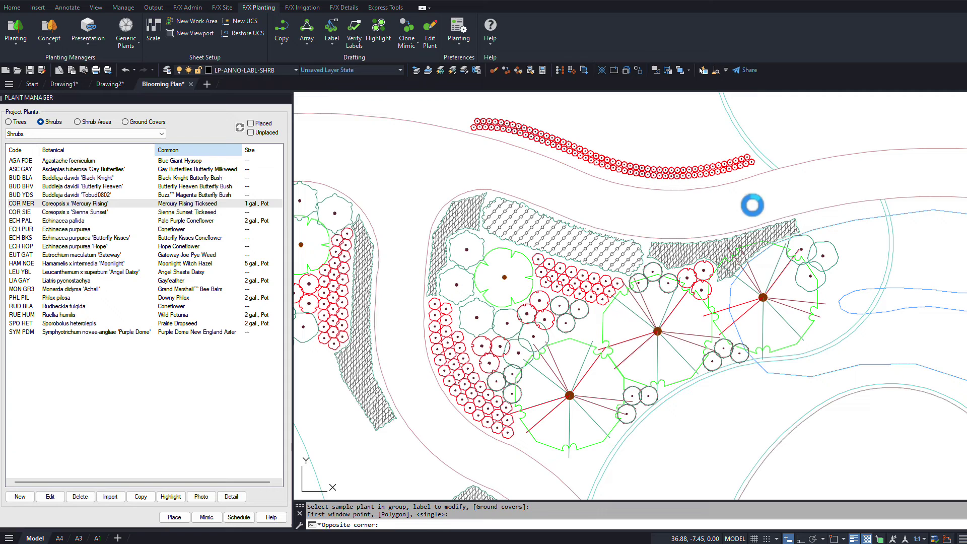
{"action": "left_click", "coordinate": [421, 164]}
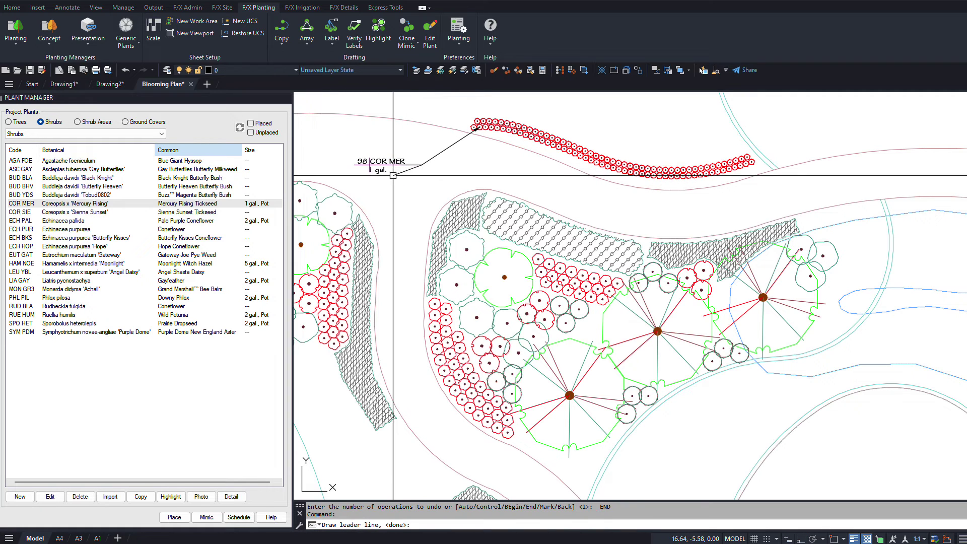
{"action": "key", "text": "Return"}
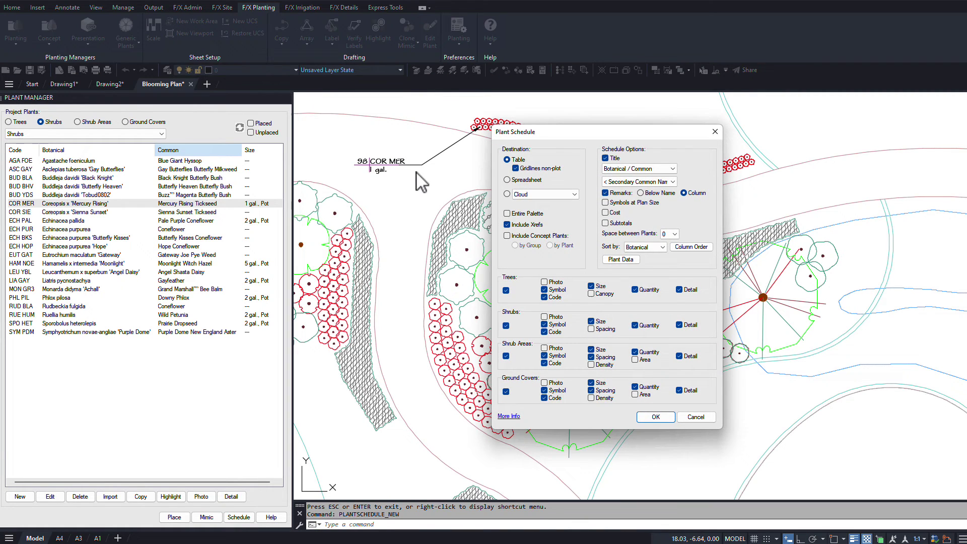
- Accept the schedule settings and place the plant schedule table beside the plan
{"action": "left_click", "coordinate": [655, 416]}
{"action": "scroll", "coordinate": [642, 302], "scroll_direction": "down", "scroll_amount": 5}
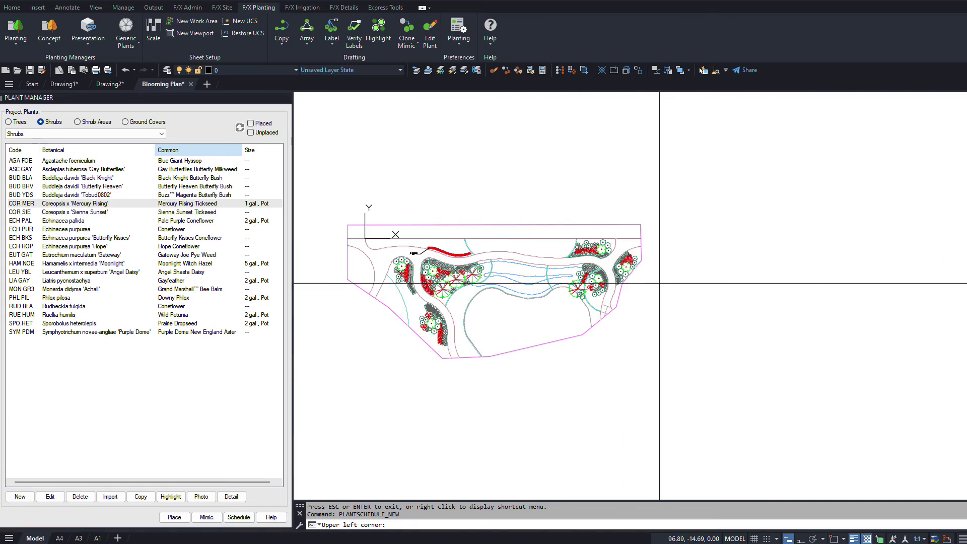
{"action": "key", "text": "Return"}
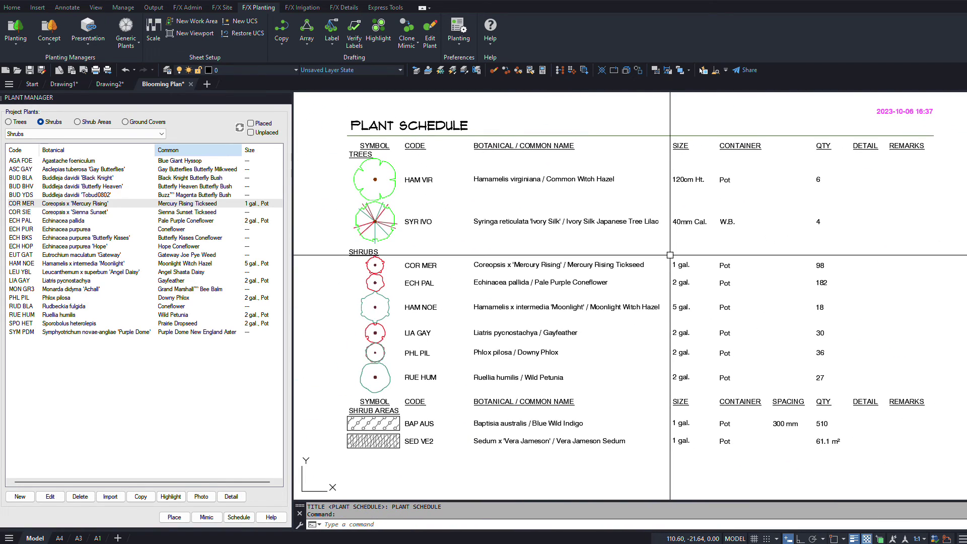
{"action": "scroll", "coordinate": [670, 254], "scroll_direction": "down", "scroll_amount": 8}
{"action": "scroll", "coordinate": [529, 242], "scroll_direction": "up", "scroll_amount": 2}
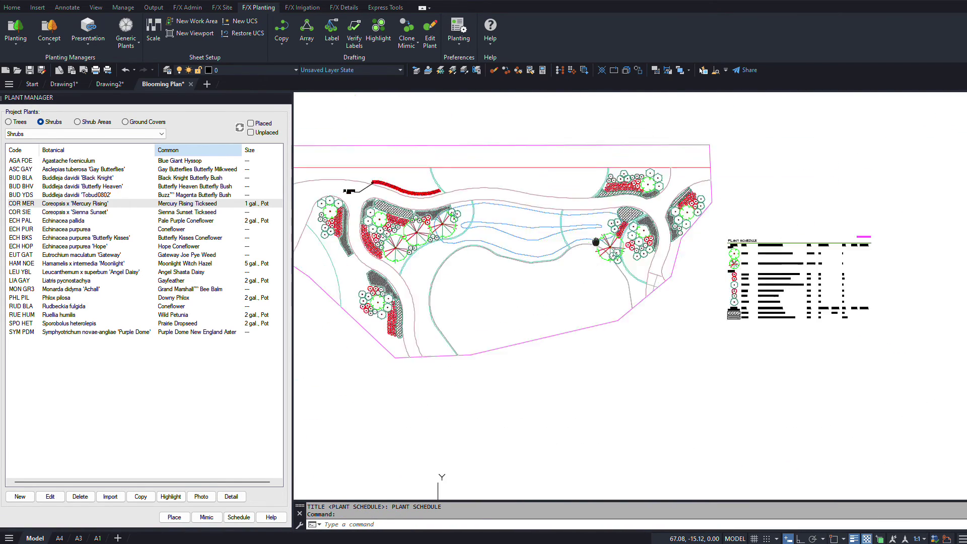
{"action": "scroll", "coordinate": [510, 237], "scroll_direction": "up", "scroll_amount": 2}
- Turn on Color Render so every plant symbol displays in colour with shadows
{"action": "left_click", "coordinate": [77, 42]}
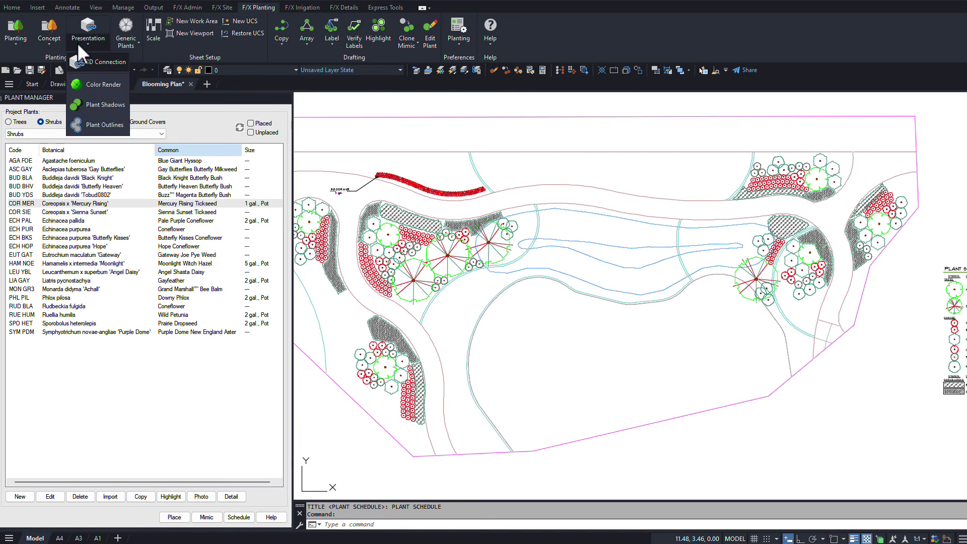
{"action": "left_click", "coordinate": [95, 90]}
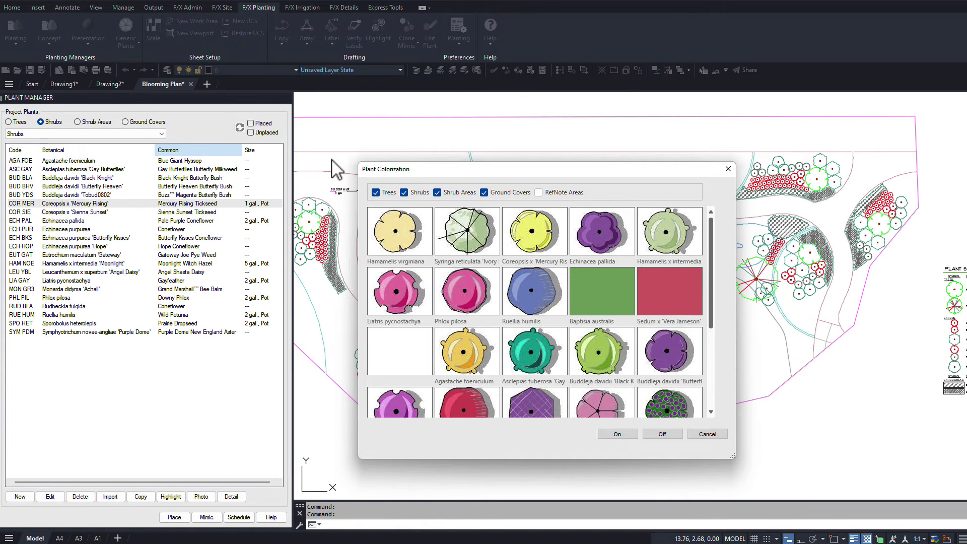
{"action": "left_click", "coordinate": [614, 428]}
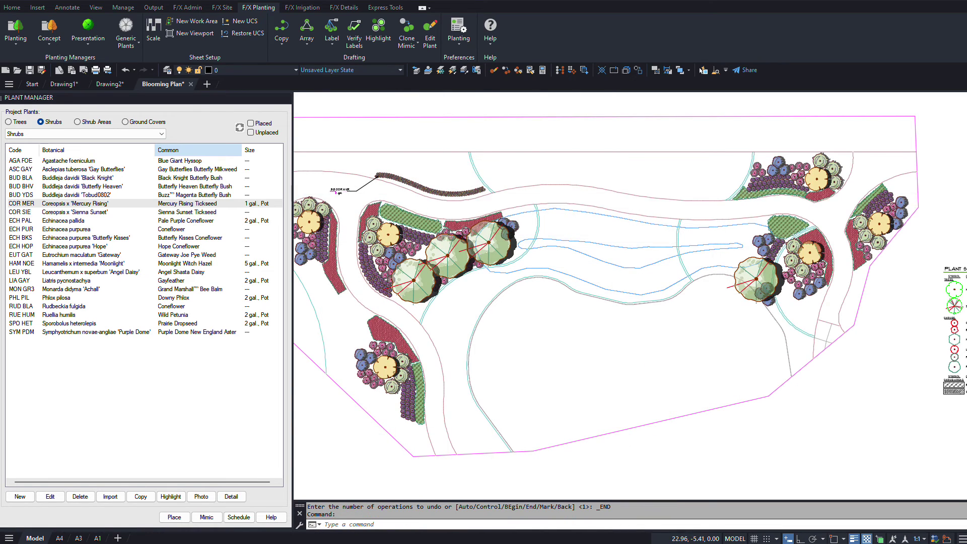
{"action": "scroll", "coordinate": [388, 201], "scroll_direction": "up", "scroll_amount": 3}
{"action": "scroll", "coordinate": [461, 181], "scroll_direction": "up", "scroll_amount": 3}
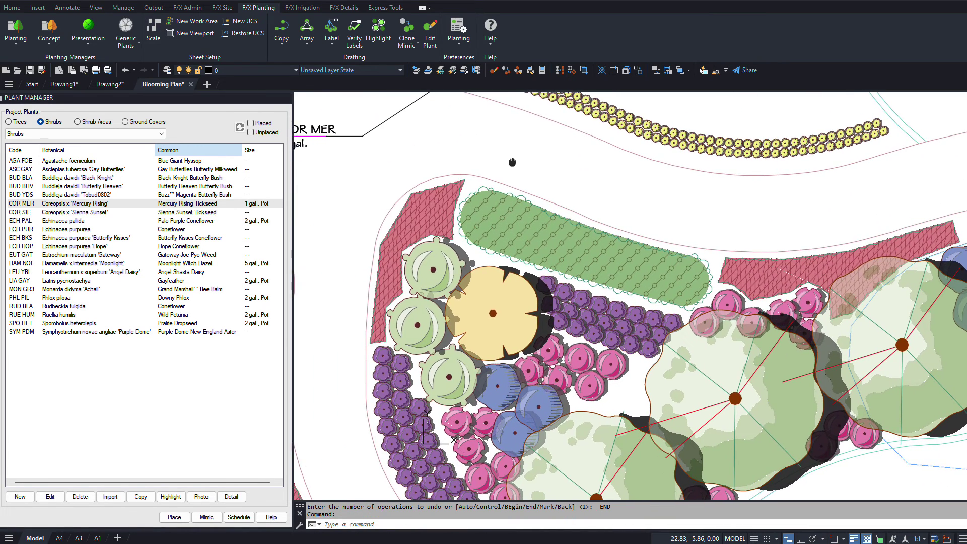
{"action": "middle_click_drag", "start_coordinate": [460, 181], "coordinate": [514, 160]}
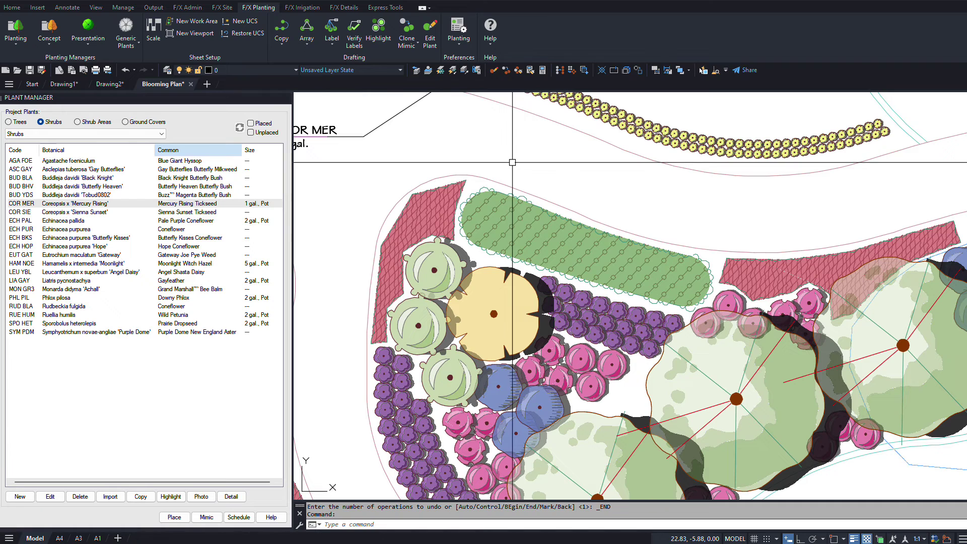
{"action": "left_click", "coordinate": [97, 40]}
{"action": "left_click", "coordinate": [98, 83]}
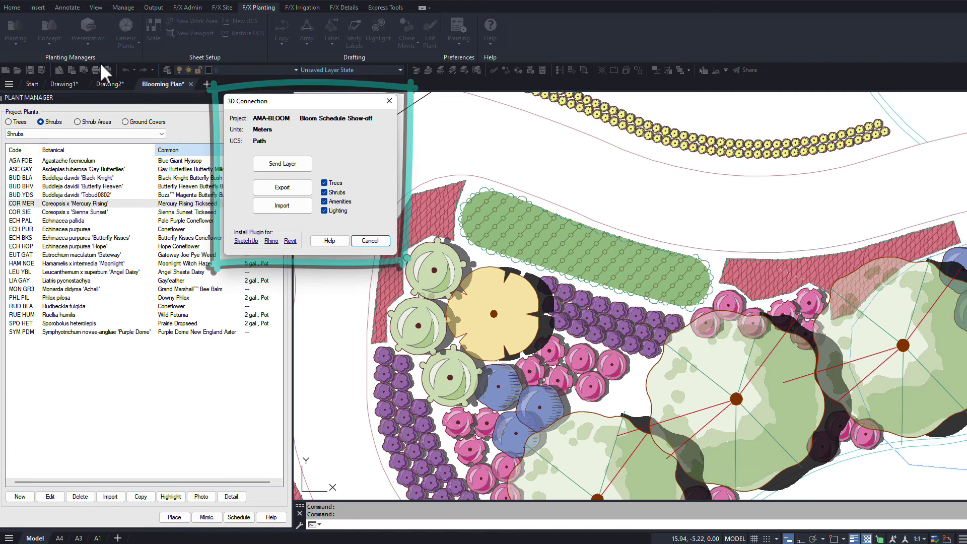
{"action": "left_click", "coordinate": [390, 102]}
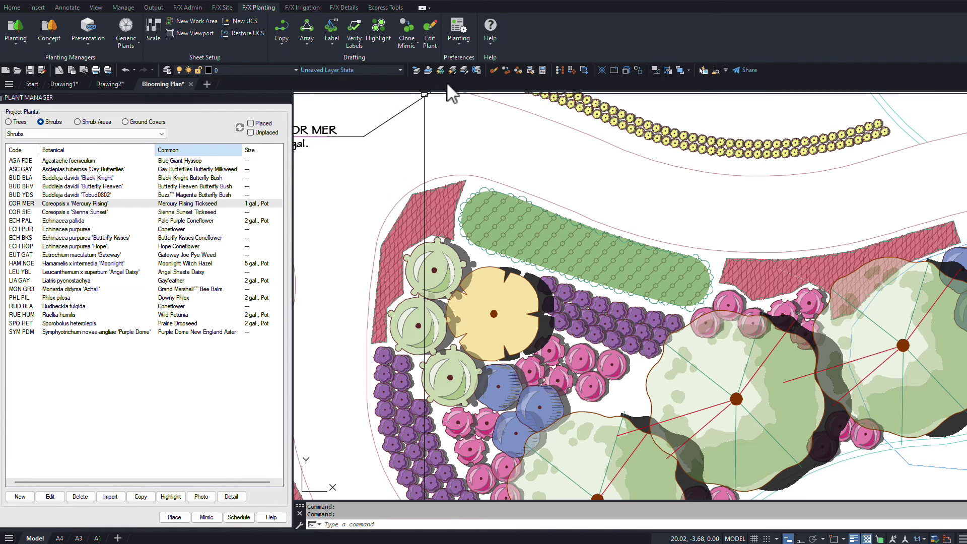
{"action": "left_click", "coordinate": [486, 36]}
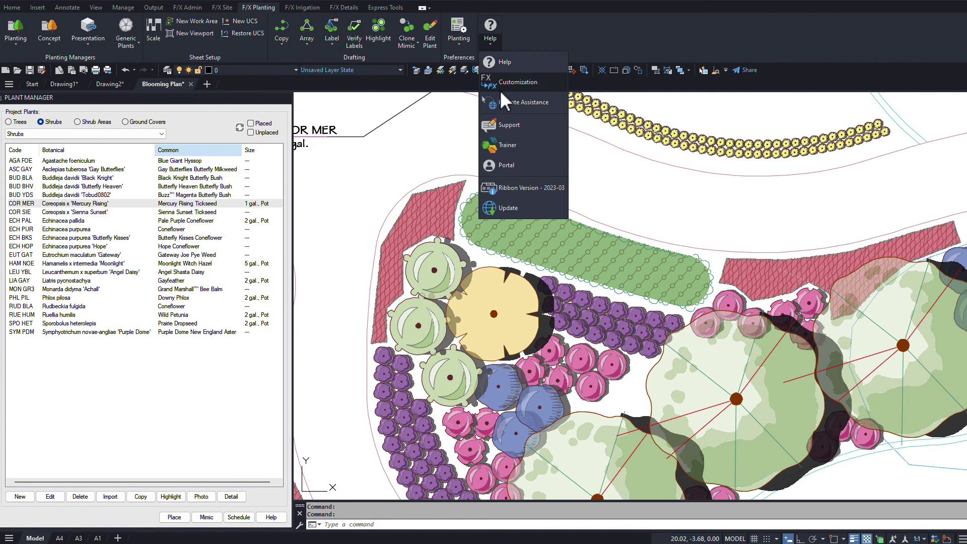
{"action": "left_click", "coordinate": [508, 130]}
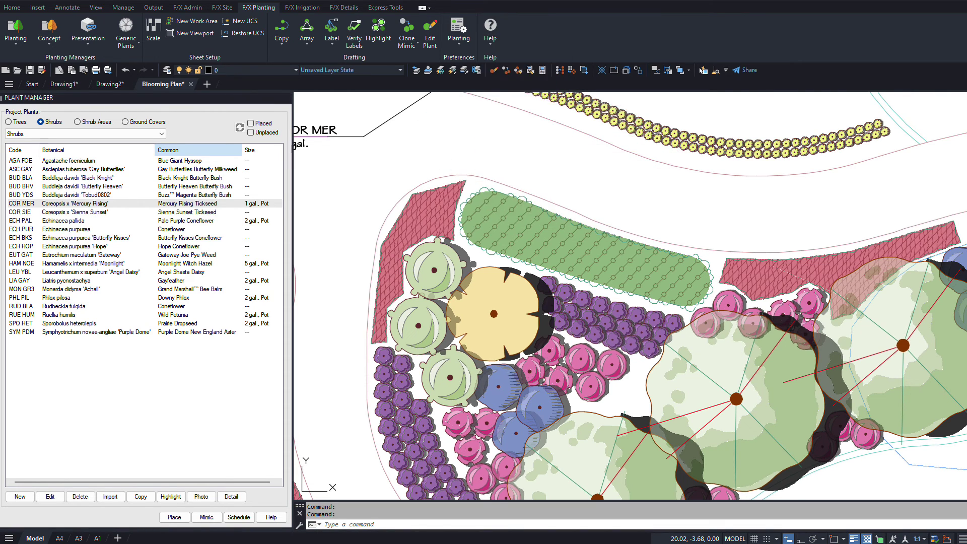
{"action": "scroll", "coordinate": [430, 158], "scroll_direction": "down", "scroll_amount": 2}
{"action": "scroll", "coordinate": [454, 190], "scroll_direction": "down", "scroll_amount": 3}
{"action": "scroll", "coordinate": [519, 217], "scroll_direction": "down", "scroll_amount": 2}
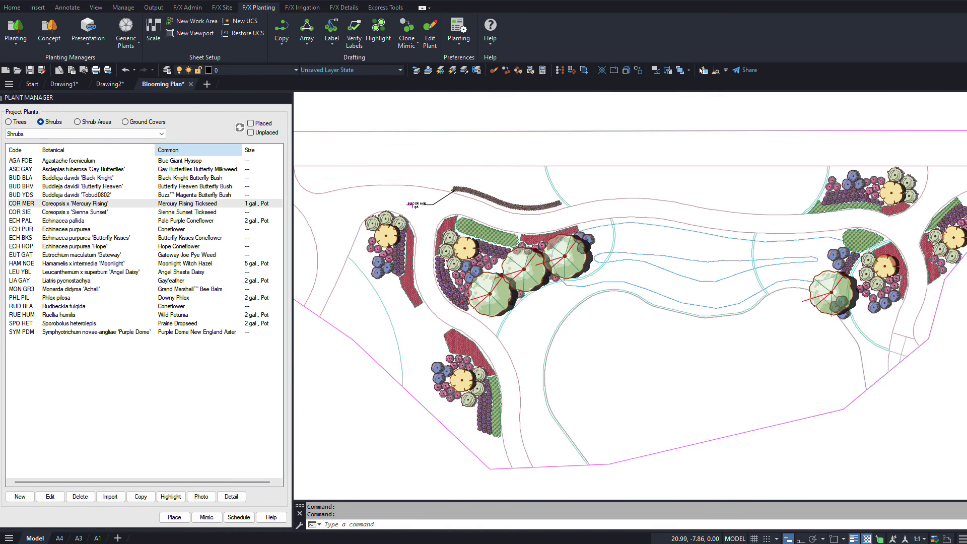
{"action": "scroll", "coordinate": [526, 229], "scroll_direction": "down", "scroll_amount": 2}
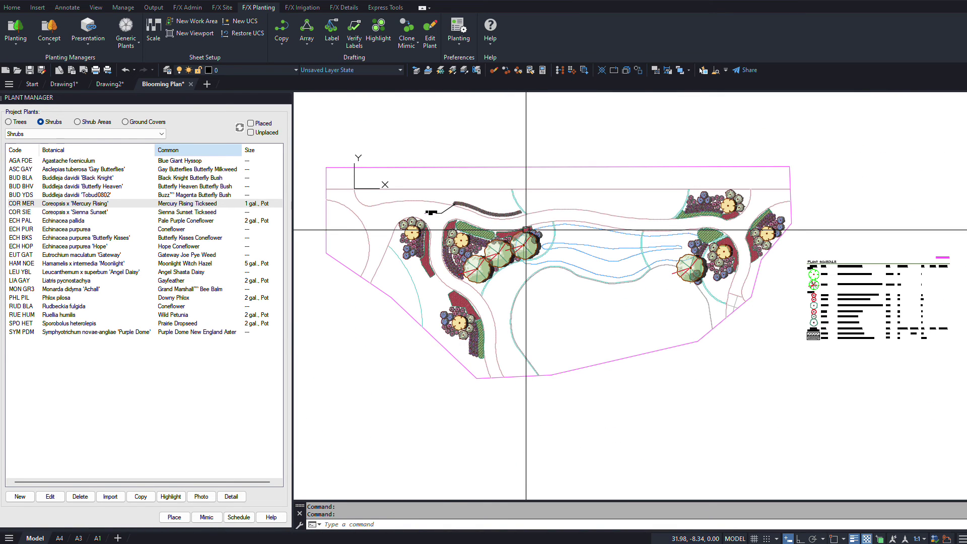